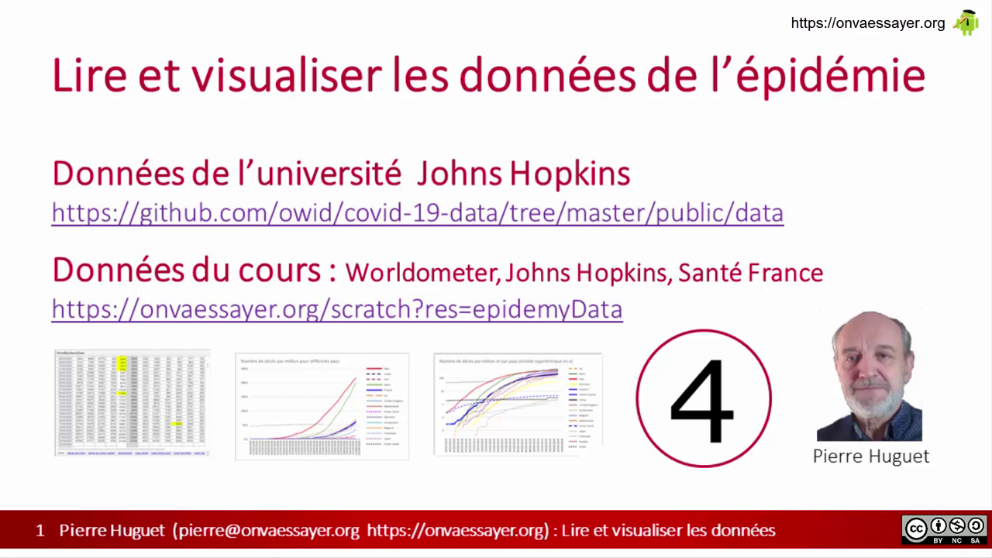
Step: Advance the slideshow two slides to 'Epidémies : simulation, modélisation et données'
{"action": "left_click", "coordinate": [314, 503]}
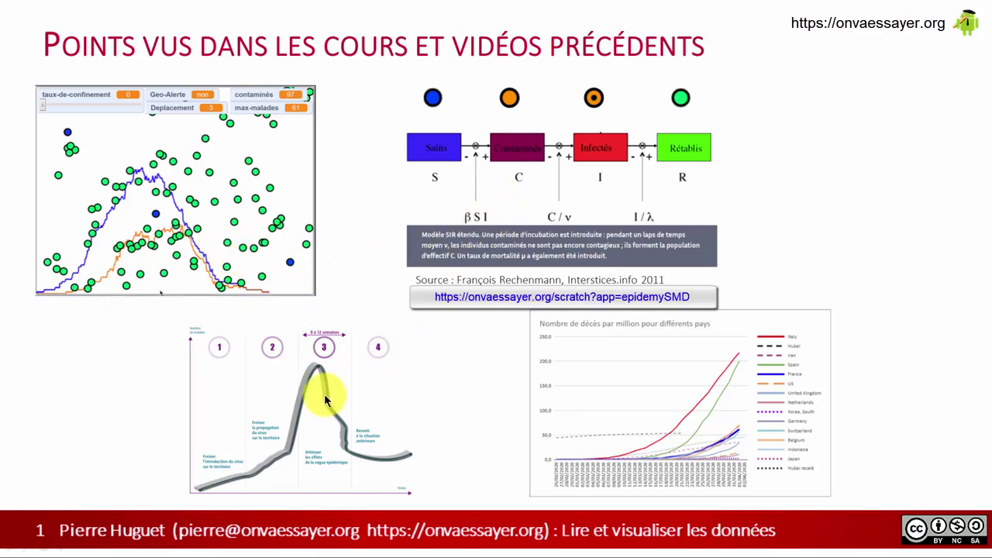
{"action": "left_click", "coordinate": [615, 412]}
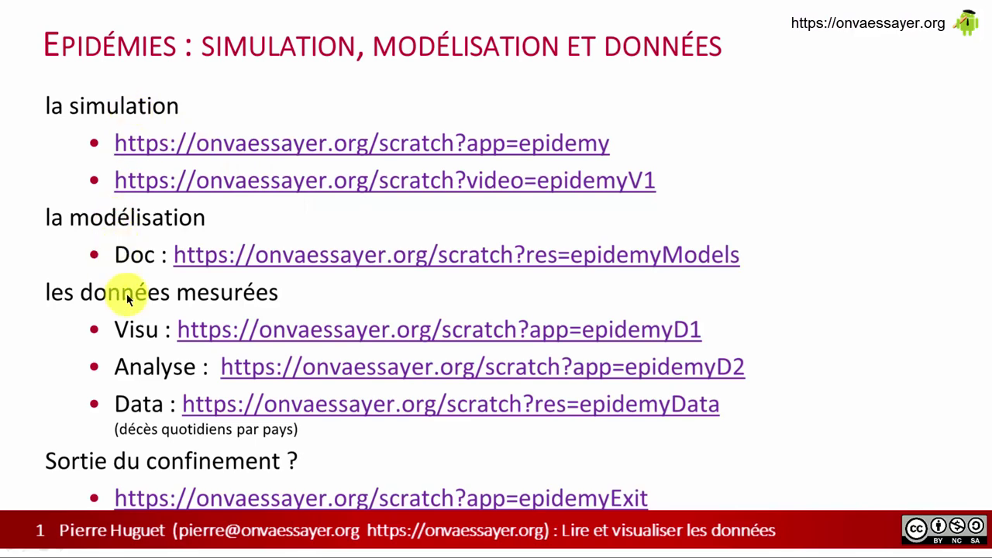
Step: Show the 'Sources de données' slide and follow its GitHub owid covid-19-data link into Firefox
{"action": "key", "text": "Right"}
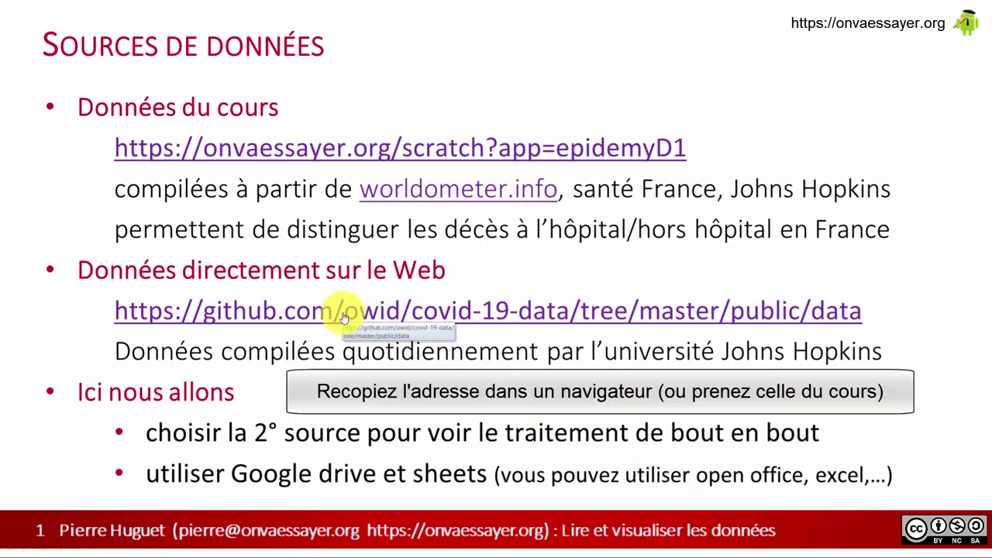
{"action": "left_click", "coordinate": [344, 318]}
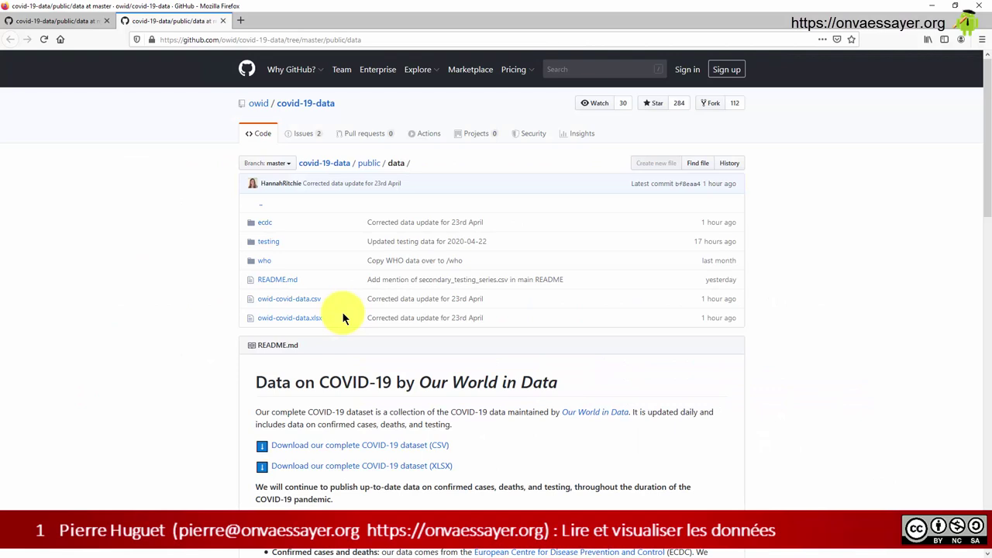
Step: Download owid-covid-data.xlsx from GitHub, then enter 'drive' in a new tab's address bar
{"action": "left_click", "coordinate": [291, 319]}
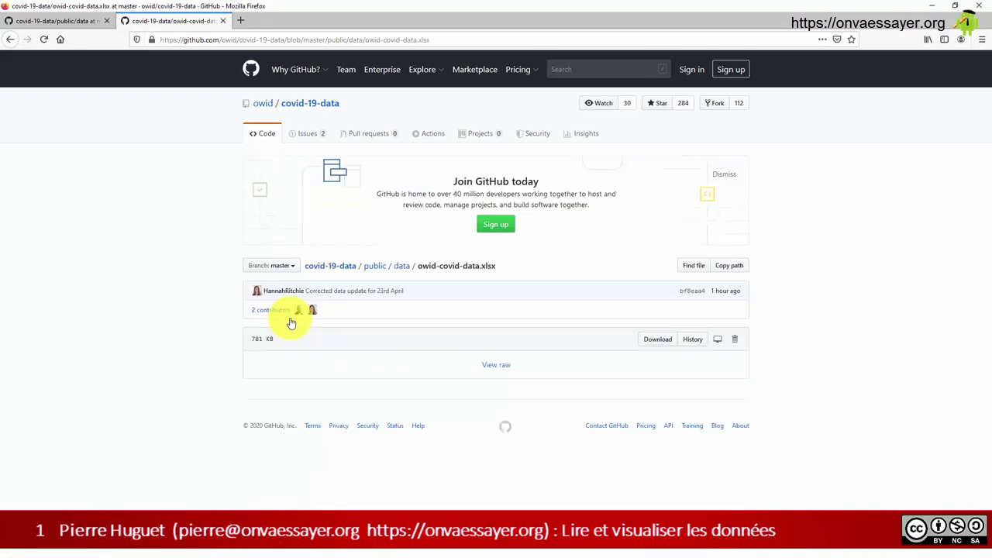
{"action": "left_click", "coordinate": [654, 342]}
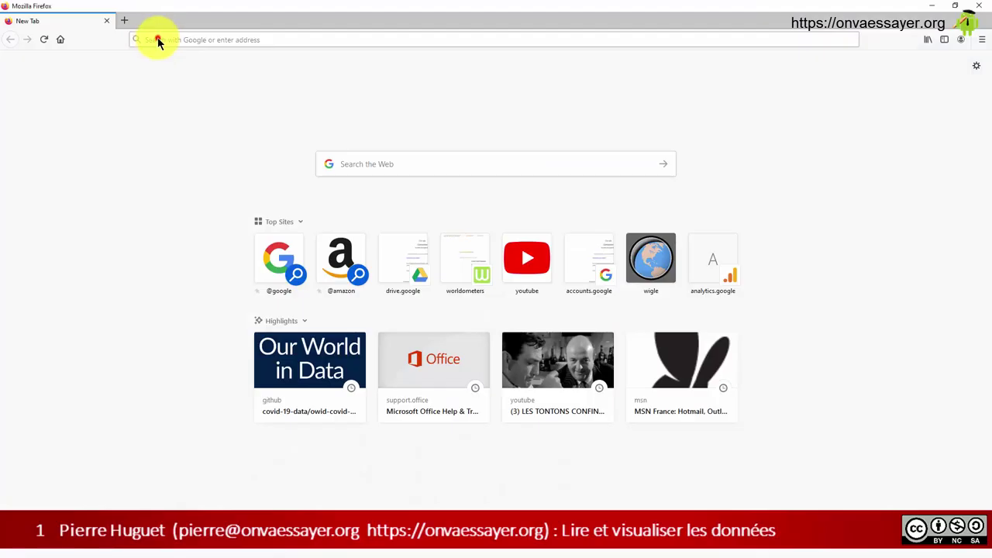
{"action": "left_click", "coordinate": [158, 39]}
{"action": "type", "text": "drive.google.com/"}
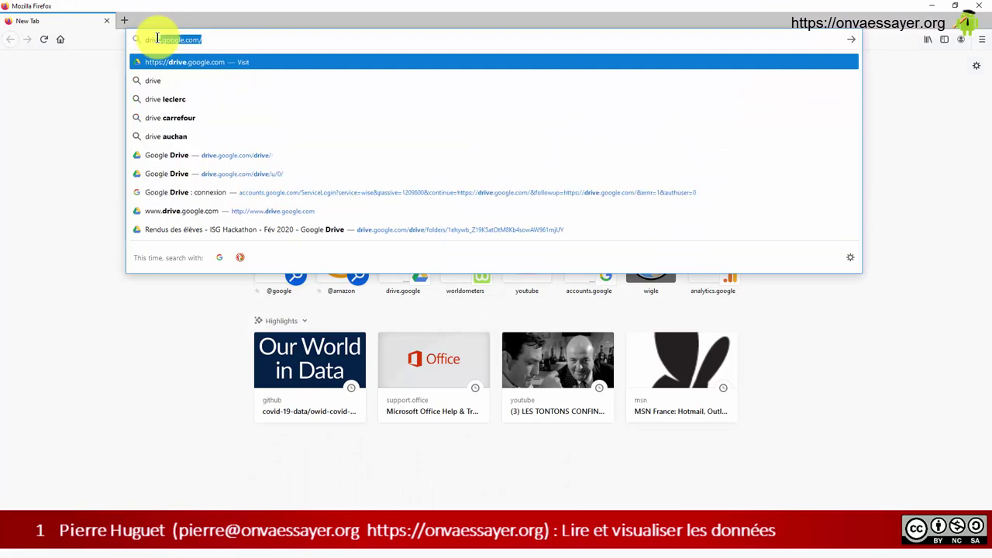
Step: Load Google Drive and open the epidemy folder inside onvaessayer
{"action": "key", "text": "Return"}
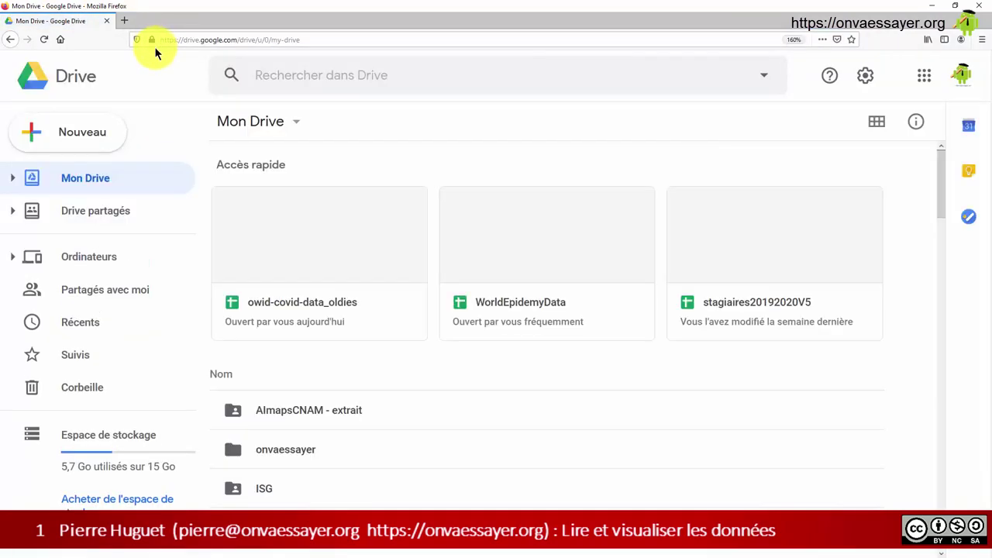
{"action": "left_click", "coordinate": [300, 450]}
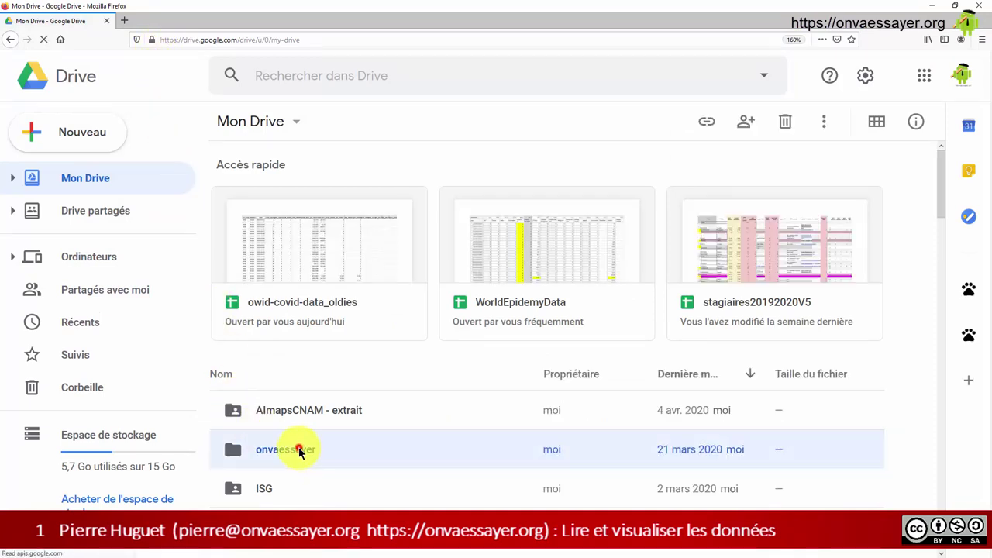
{"action": "double_click", "coordinate": [299, 450]}
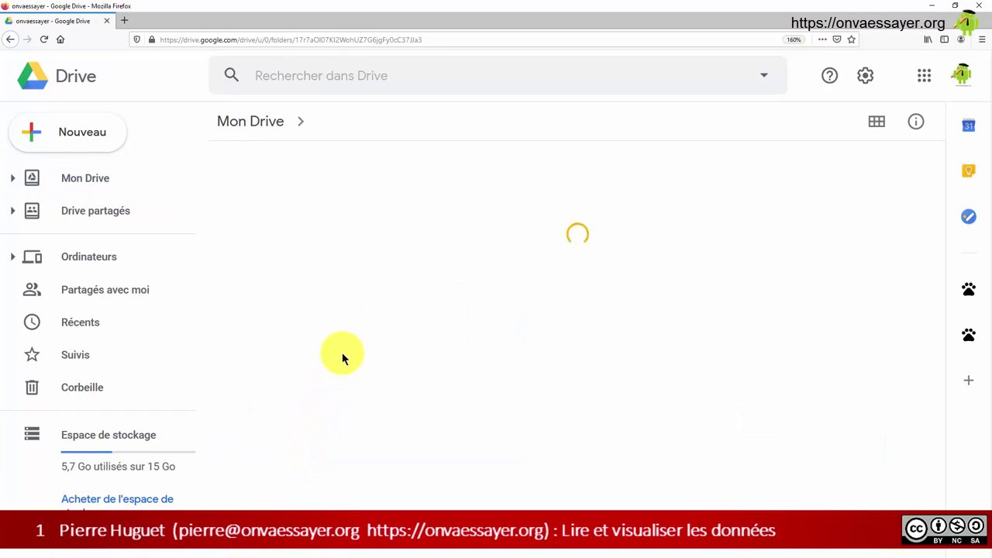
{"action": "left_click", "coordinate": [273, 208]}
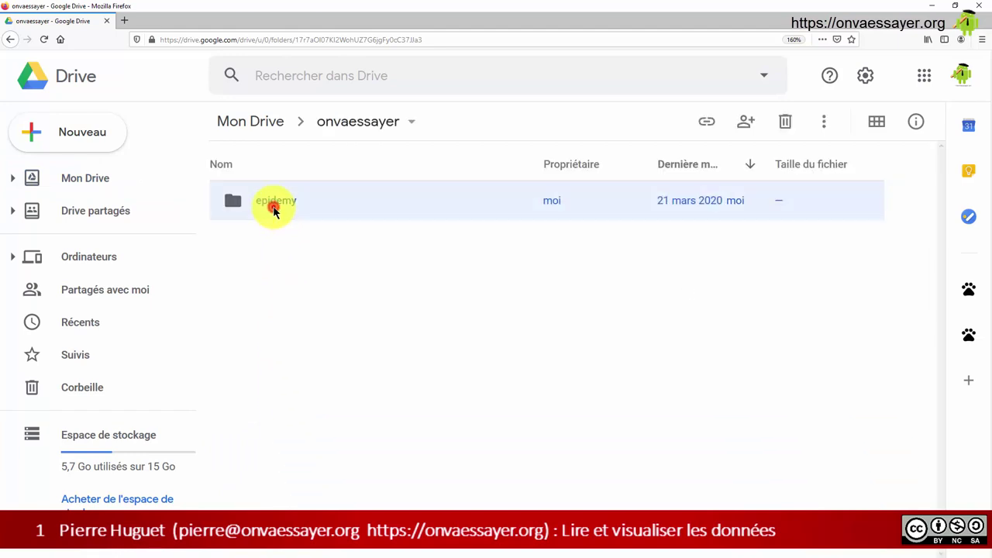
{"action": "double_click", "coordinate": [273, 208]}
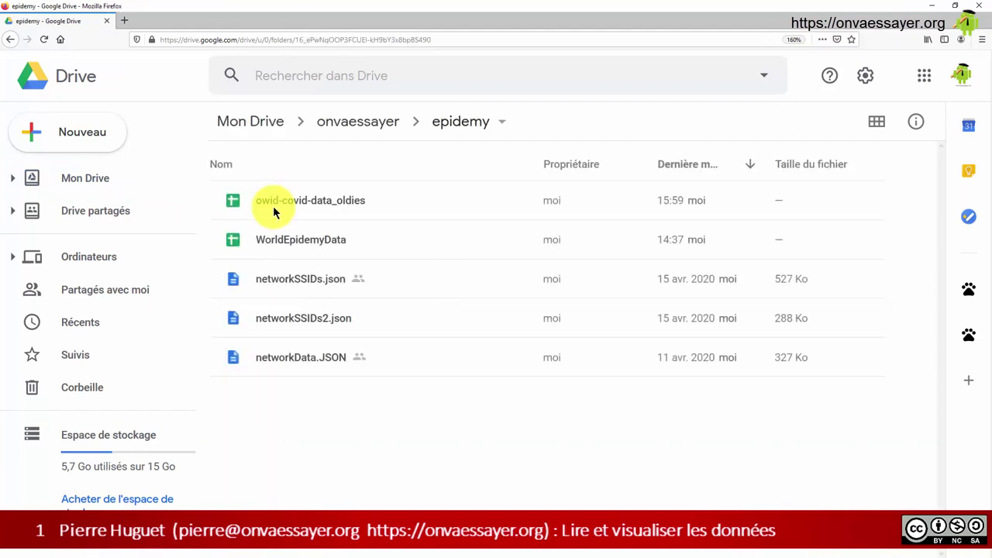
{"action": "left_click", "coordinate": [73, 132]}
Step: Upload owid-covid-data.xlsx into epidemy with 'Convertir les fichiers importés' enabled
{"action": "left_click", "coordinate": [74, 179]}
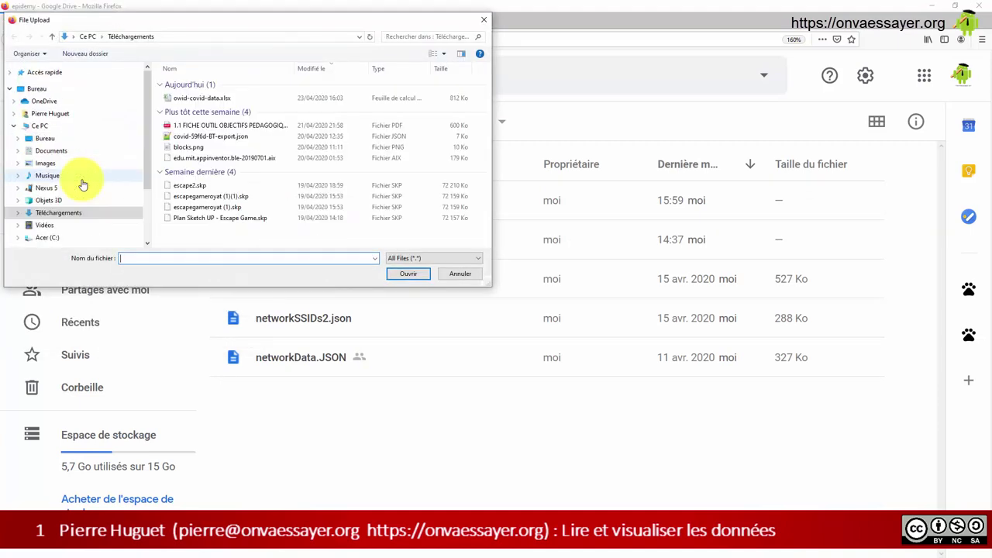
{"action": "double_click", "coordinate": [203, 99]}
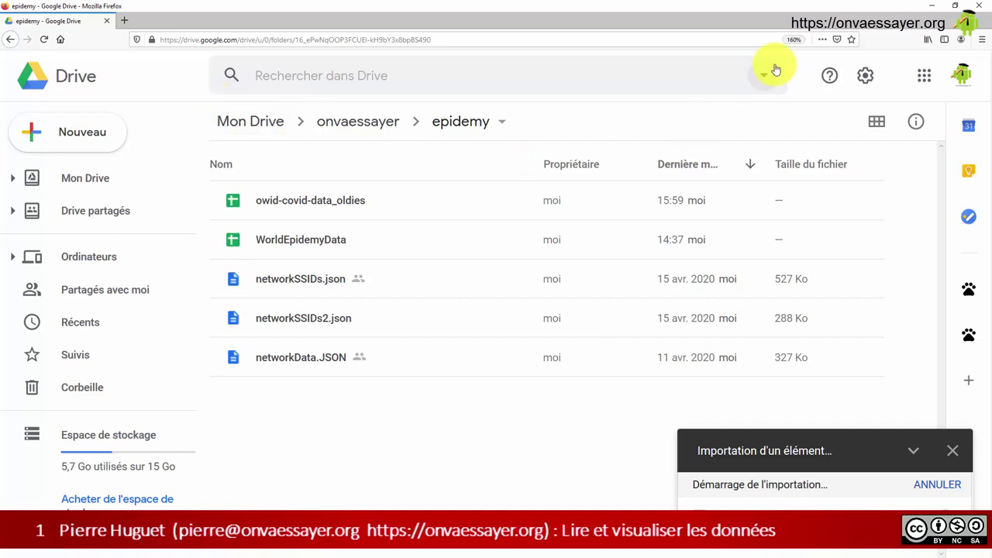
{"action": "left_click", "coordinate": [866, 77]}
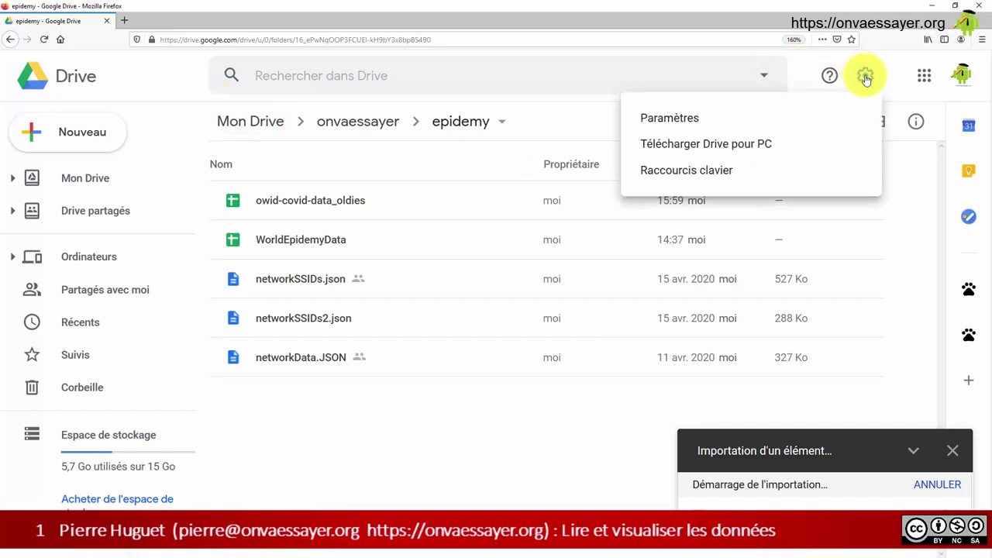
{"action": "left_click", "coordinate": [661, 120]}
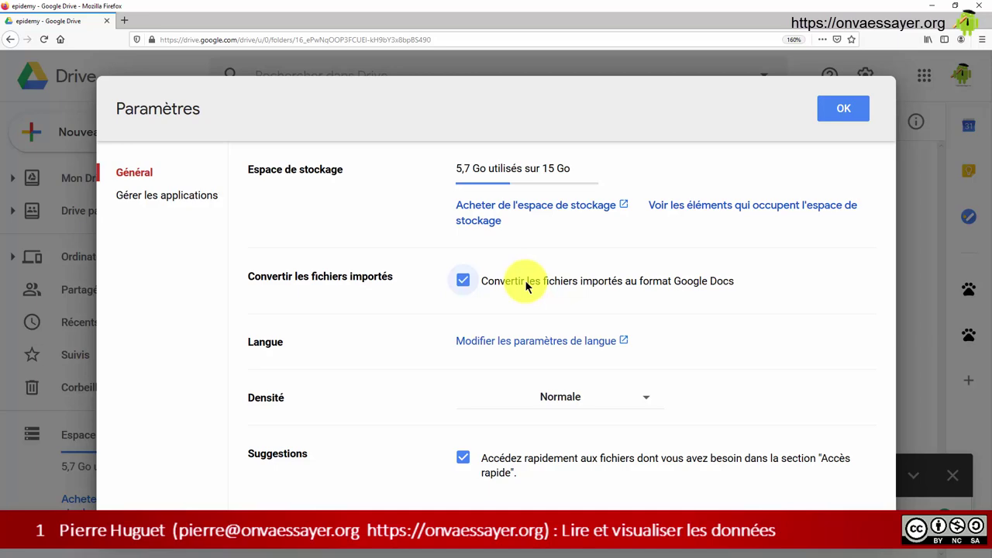
{"action": "left_click", "coordinate": [842, 110]}
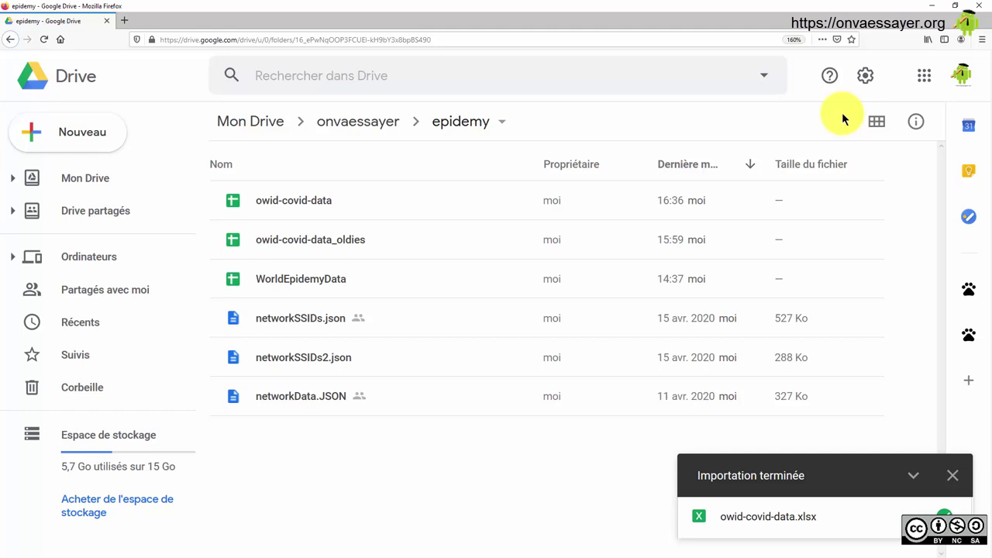
Step: Open owid-covid-data and widen columns B, C, D and J to show names, dates and headers
{"action": "double_click", "coordinate": [296, 203]}
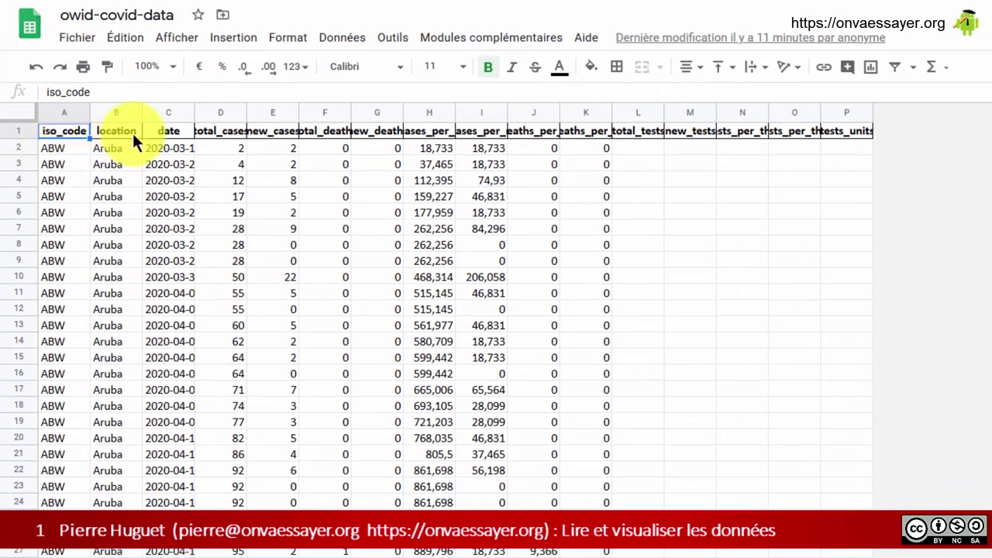
{"action": "left_click_drag", "start_coordinate": [143, 108], "coordinate": [165, 111]}
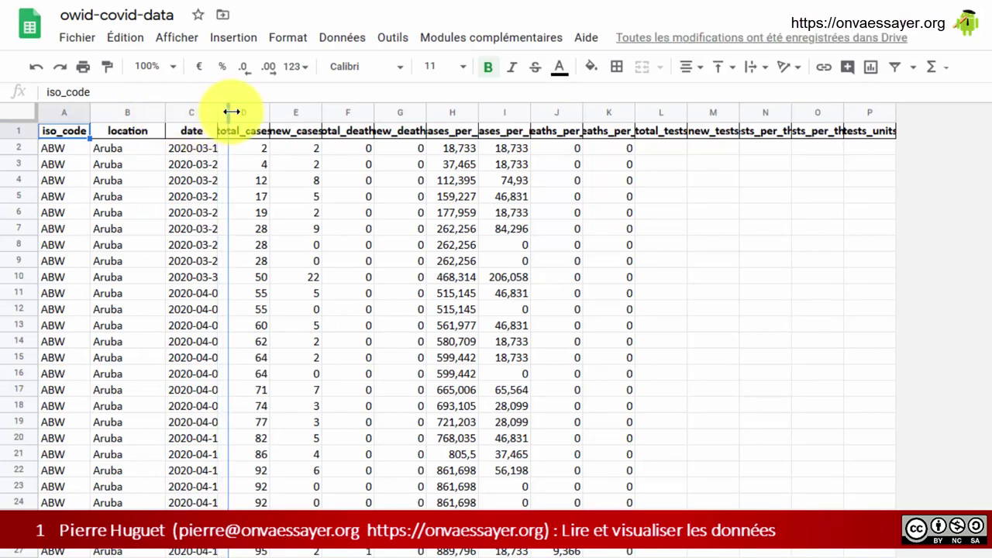
{"action": "left_click_drag", "start_coordinate": [216, 113], "coordinate": [233, 113]}
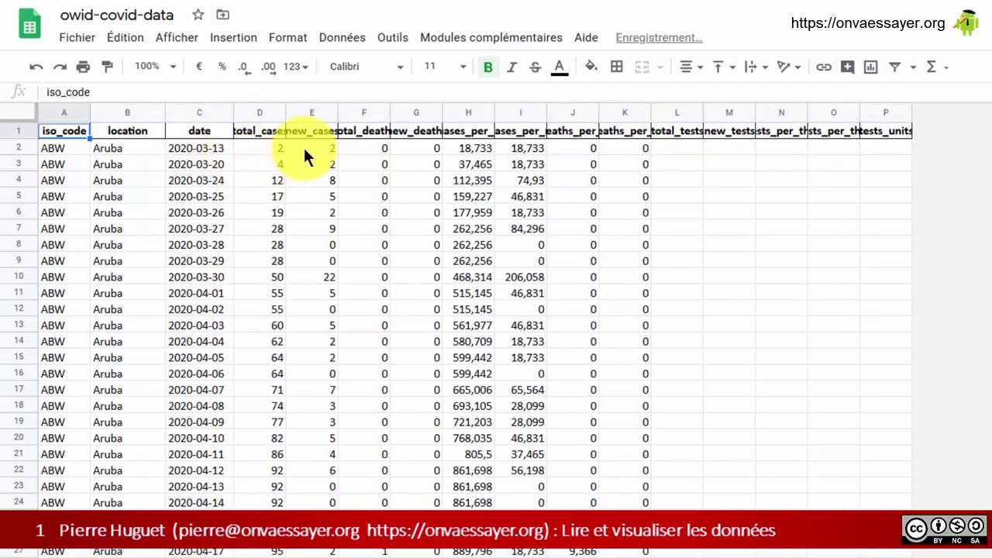
{"action": "left_click_drag", "start_coordinate": [286, 112], "coordinate": [844, 113]}
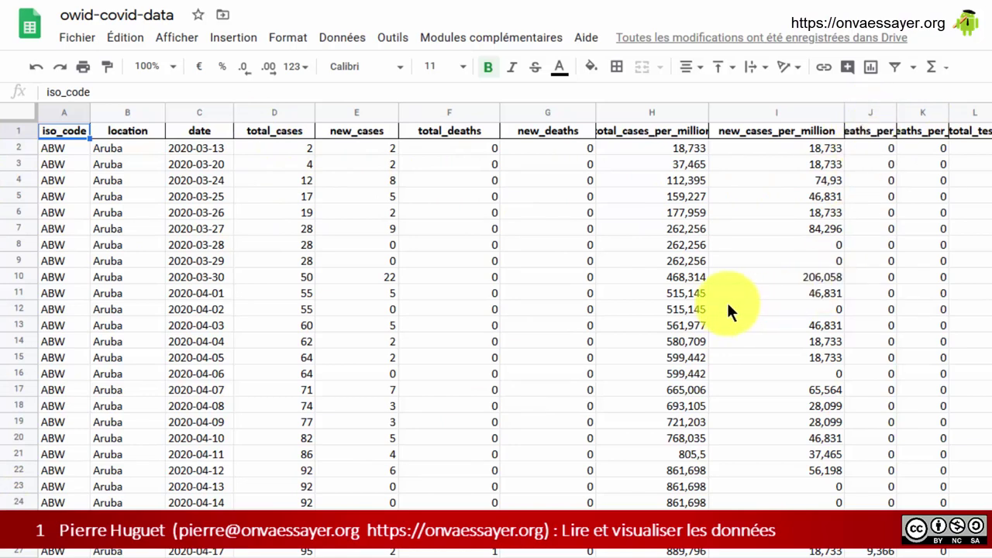
{"action": "left_click_drag", "start_coordinate": [896, 113], "coordinate": [975, 108]}
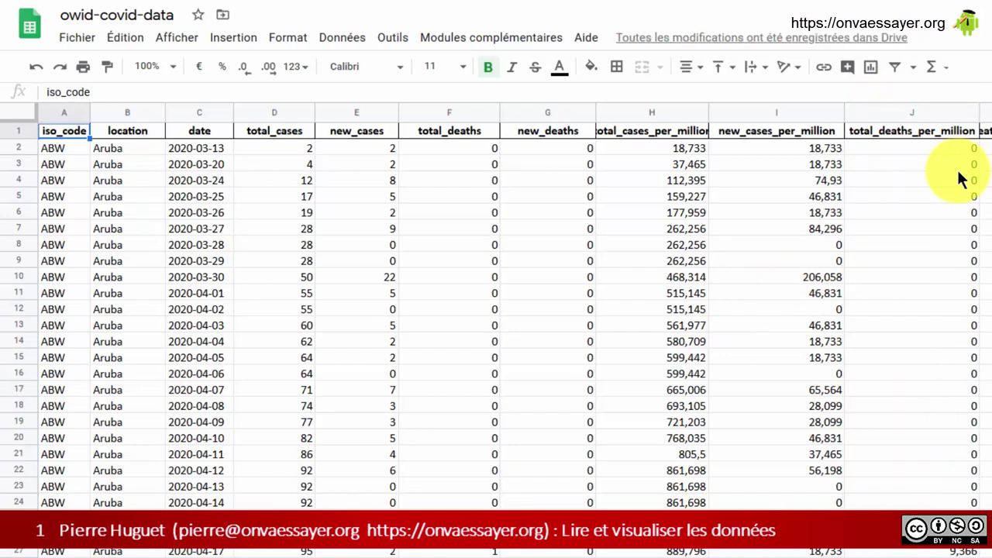
{"action": "left_click", "coordinate": [973, 180]}
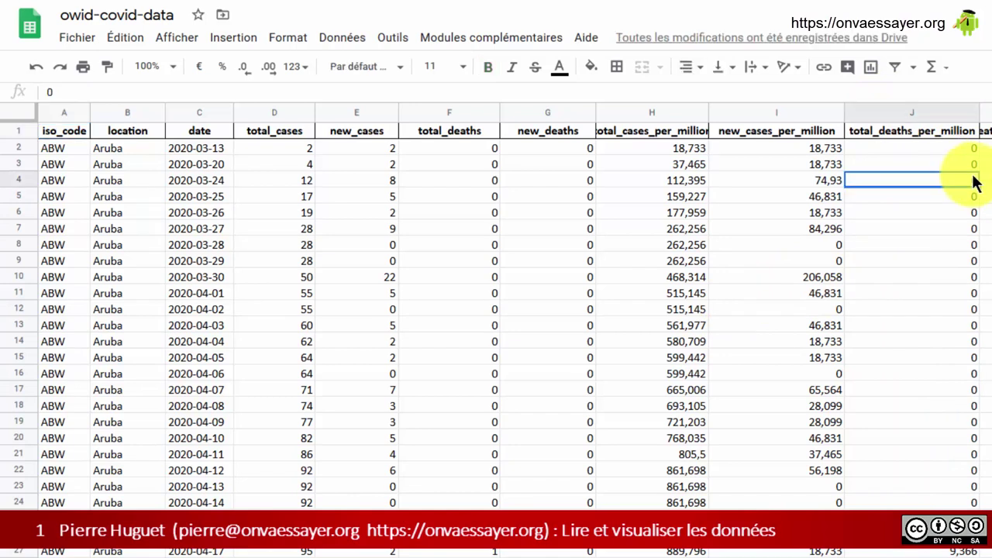
Step: Create a pivot table from the data on a new sheet
{"action": "left_click", "coordinate": [337, 43]}
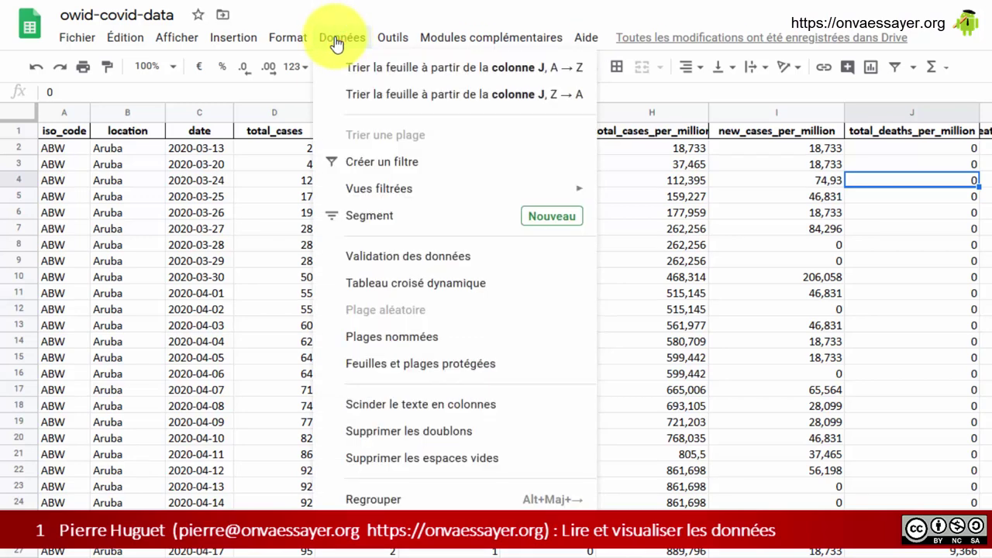
{"action": "left_click", "coordinate": [364, 285]}
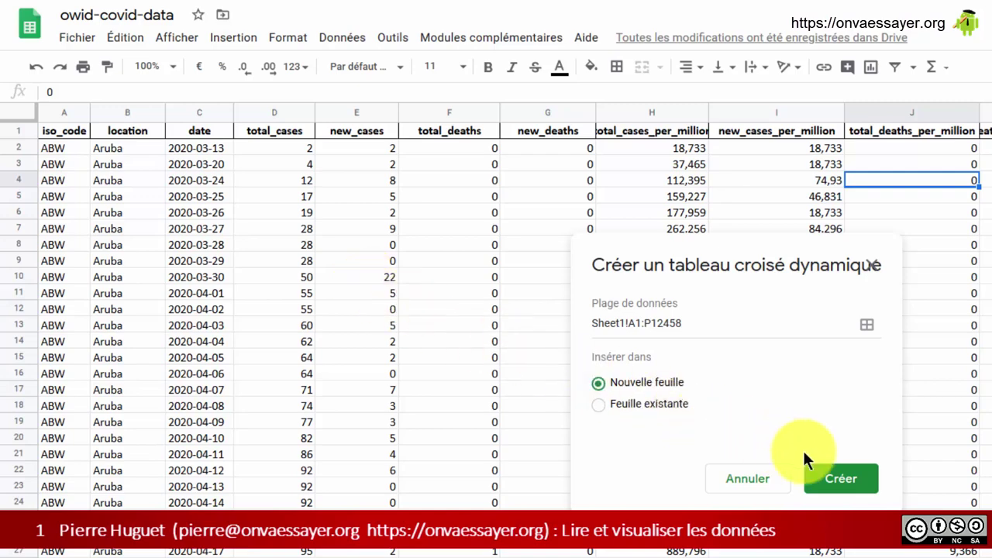
{"action": "left_click", "coordinate": [850, 482]}
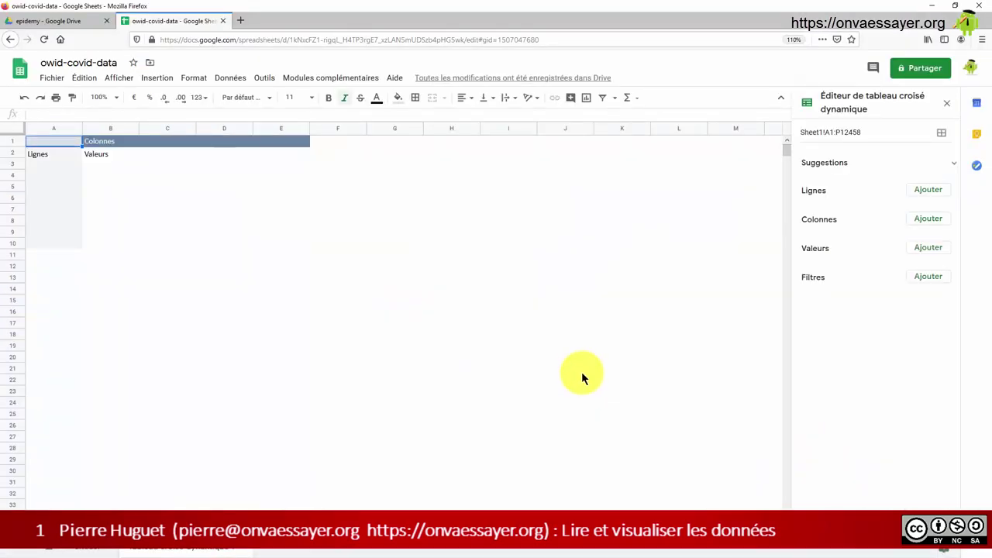
Step: Set pivot rows to date, columns to location, values to summed total_deaths_per_million
{"action": "left_click", "coordinate": [926, 189]}
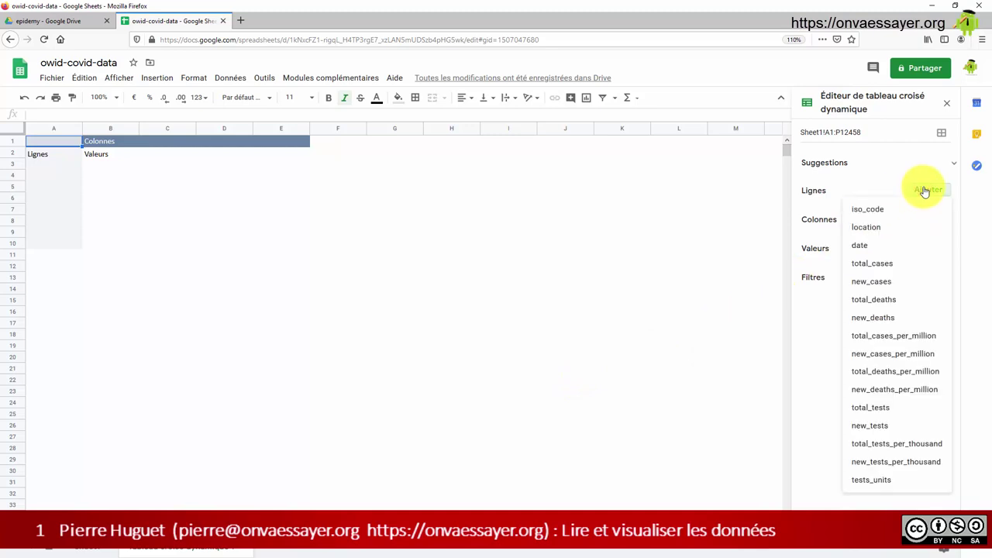
{"action": "left_click", "coordinate": [866, 245]}
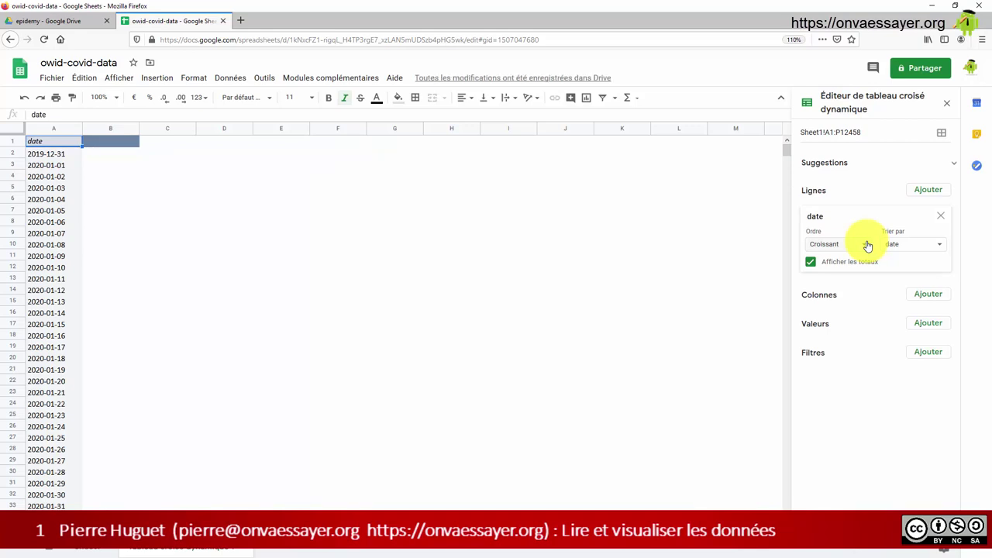
{"action": "left_click", "coordinate": [926, 295]}
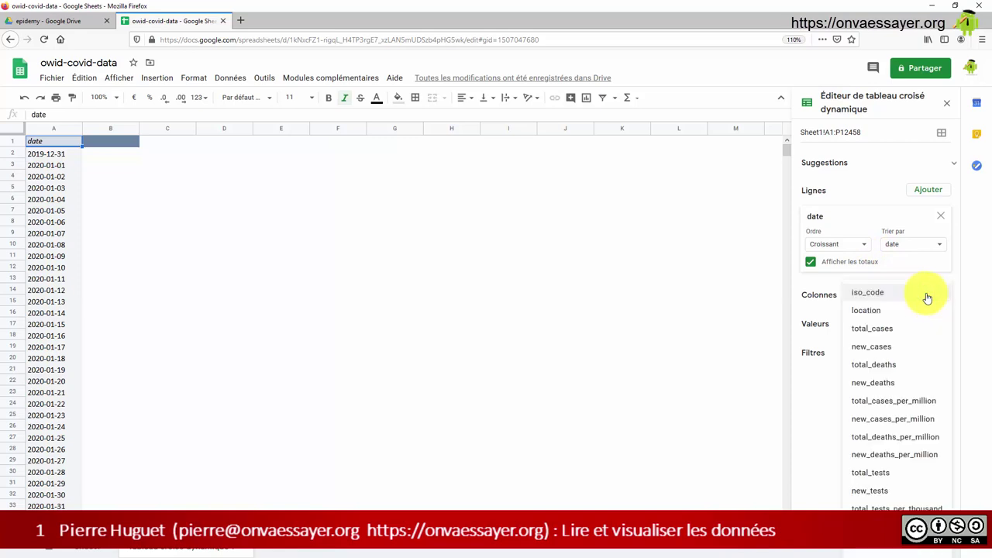
{"action": "left_click", "coordinate": [868, 310]}
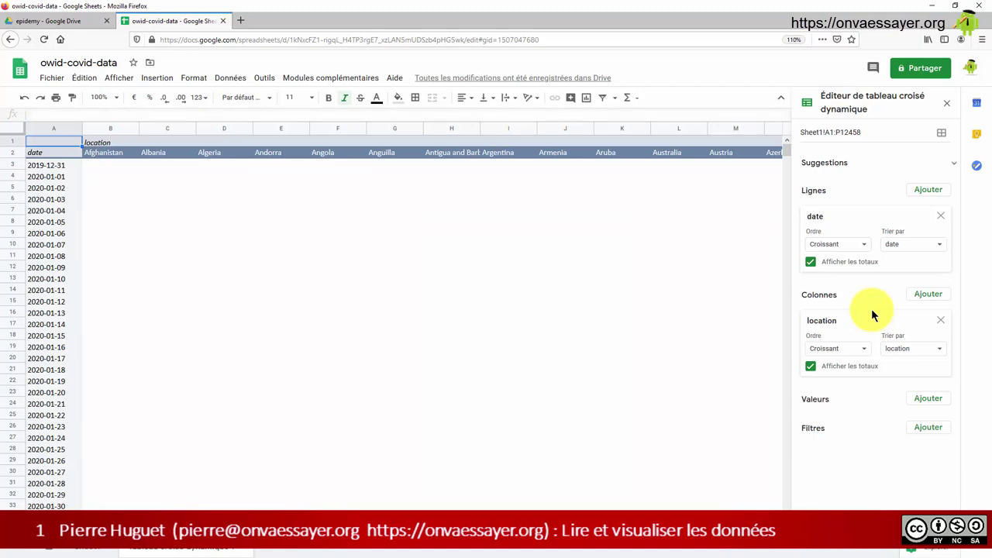
{"action": "left_click", "coordinate": [927, 398]}
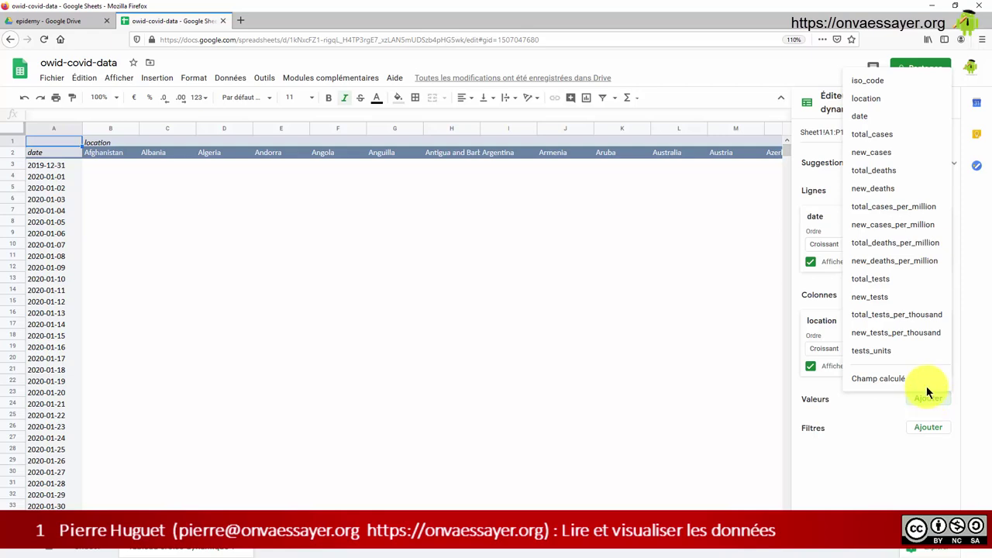
{"action": "left_click", "coordinate": [911, 246]}
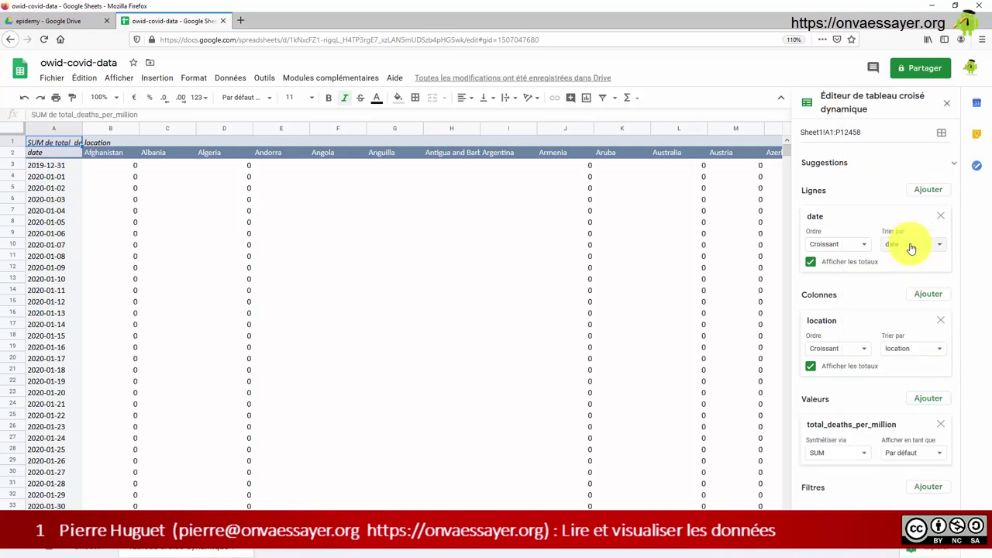
{"action": "scroll", "coordinate": [697, 266], "scroll_direction": "down", "scroll_amount": 3}
{"action": "scroll", "coordinate": [699, 268], "scroll_direction": "down", "scroll_amount": 2}
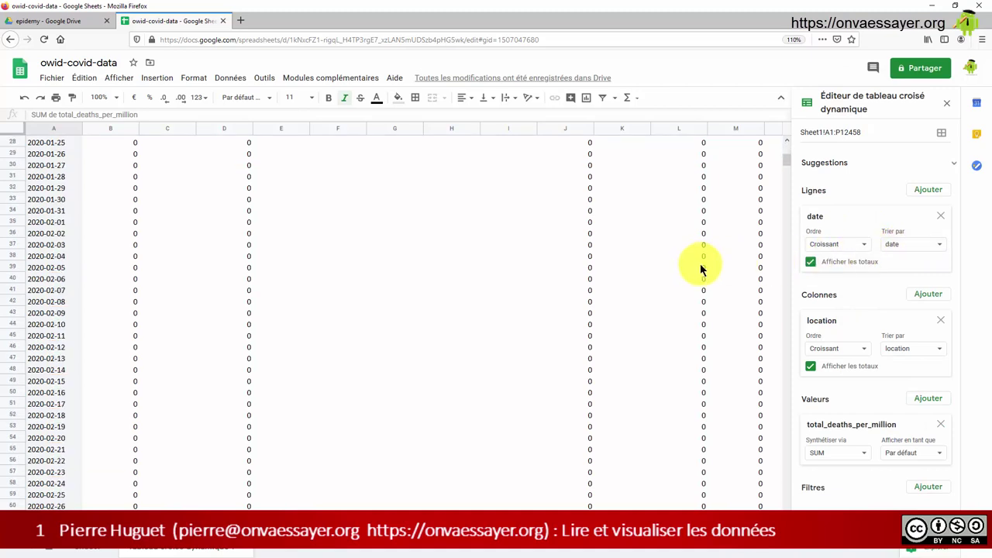
{"action": "scroll", "coordinate": [701, 269], "scroll_direction": "down", "scroll_amount": 4}
{"action": "scroll", "coordinate": [701, 268], "scroll_direction": "down", "scroll_amount": 2}
{"action": "scroll", "coordinate": [701, 269], "scroll_direction": "down", "scroll_amount": 1}
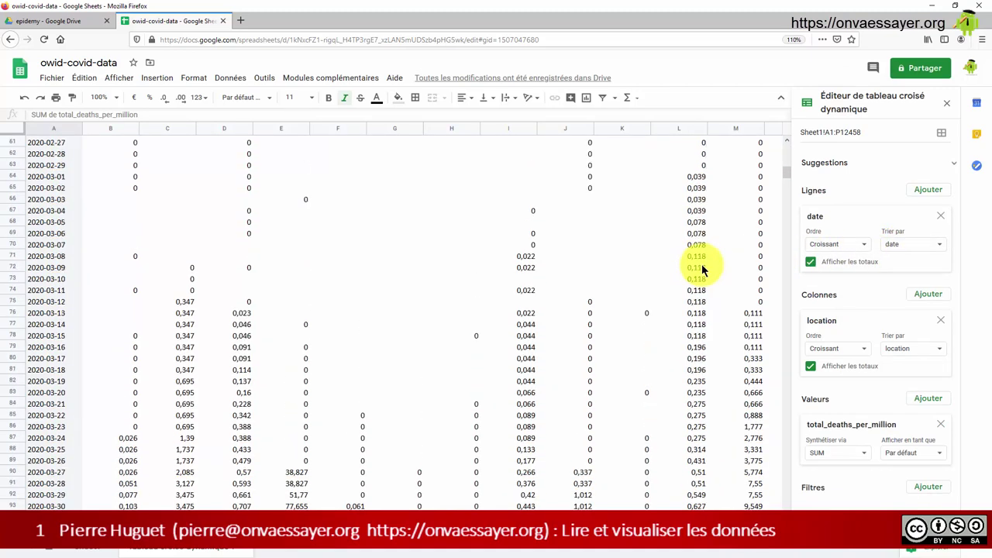
{"action": "scroll", "coordinate": [701, 267], "scroll_direction": "up", "scroll_amount": 6}
{"action": "scroll", "coordinate": [704, 262], "scroll_direction": "up", "scroll_amount": 6}
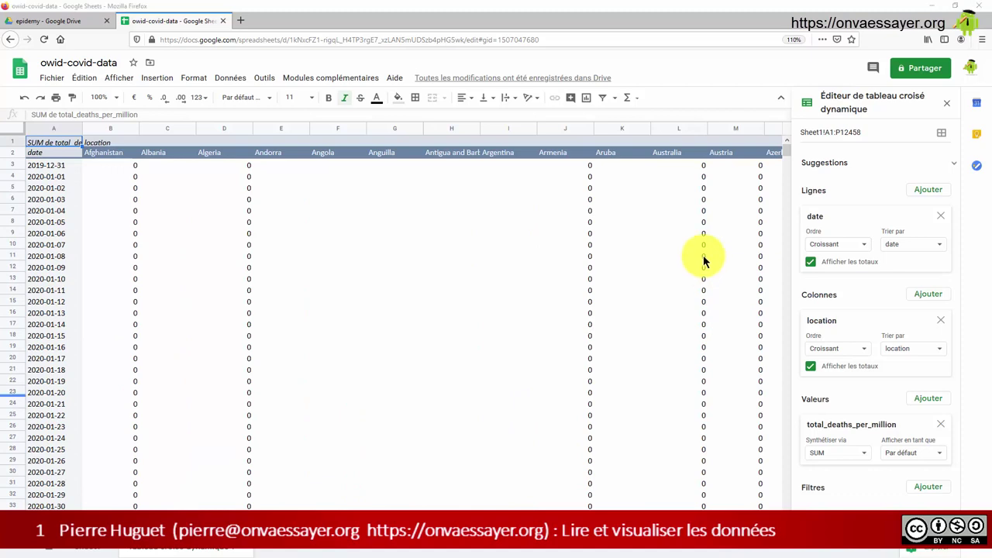
{"action": "left_click", "coordinate": [703, 258]}
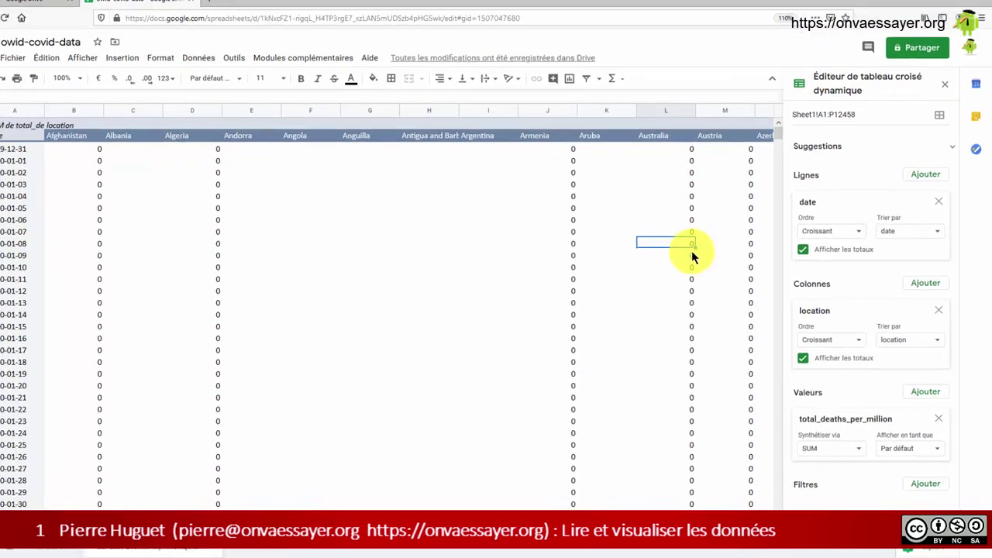
Step: Add a location filter that keeps only Belgium and France
{"action": "left_click", "coordinate": [927, 486]}
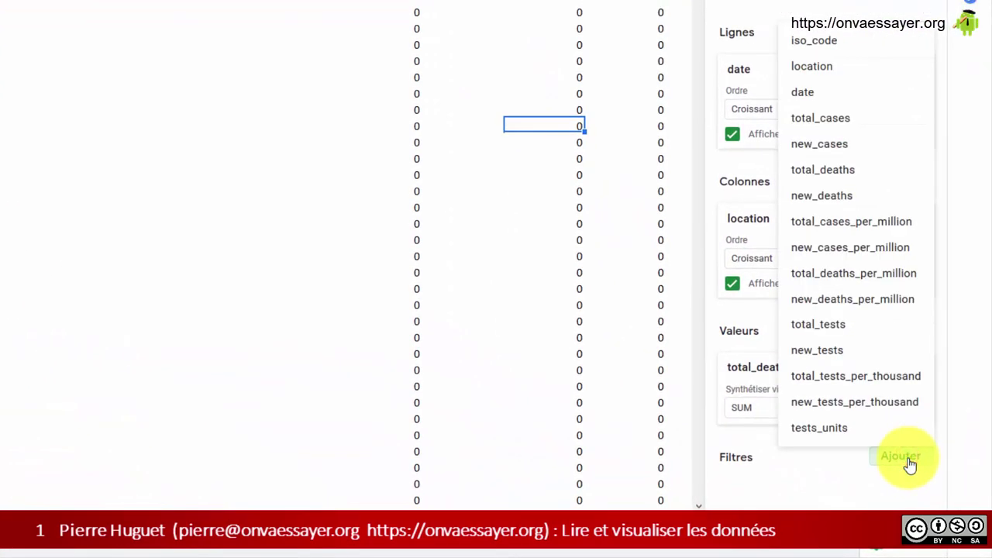
{"action": "left_click", "coordinate": [823, 71]}
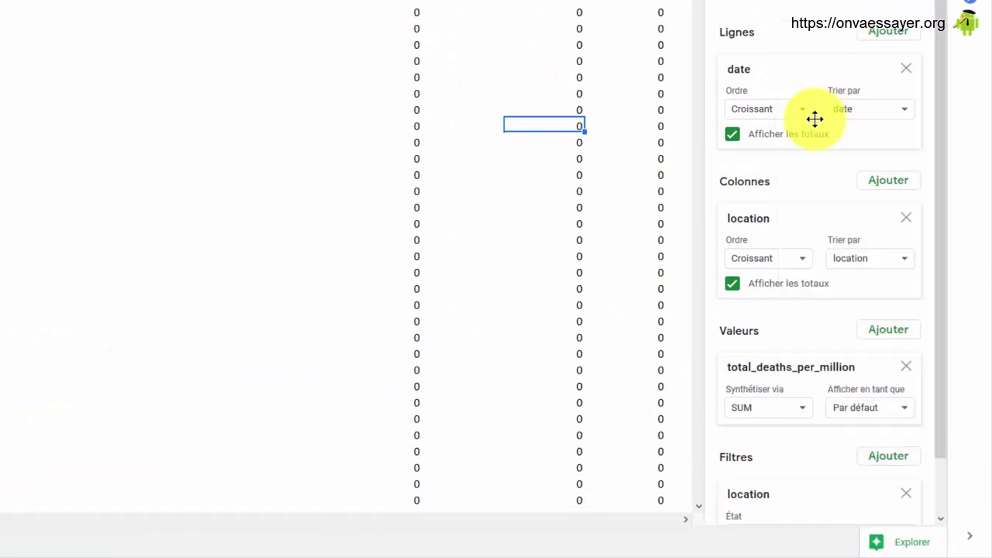
{"action": "left_click_drag", "start_coordinate": [941, 442], "coordinate": [938, 498]}
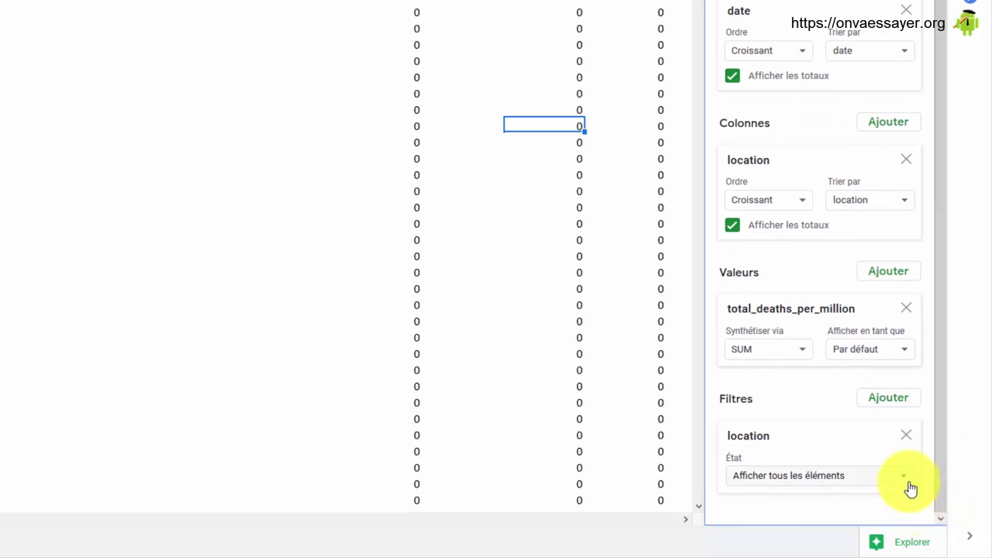
{"action": "left_click", "coordinate": [908, 482]}
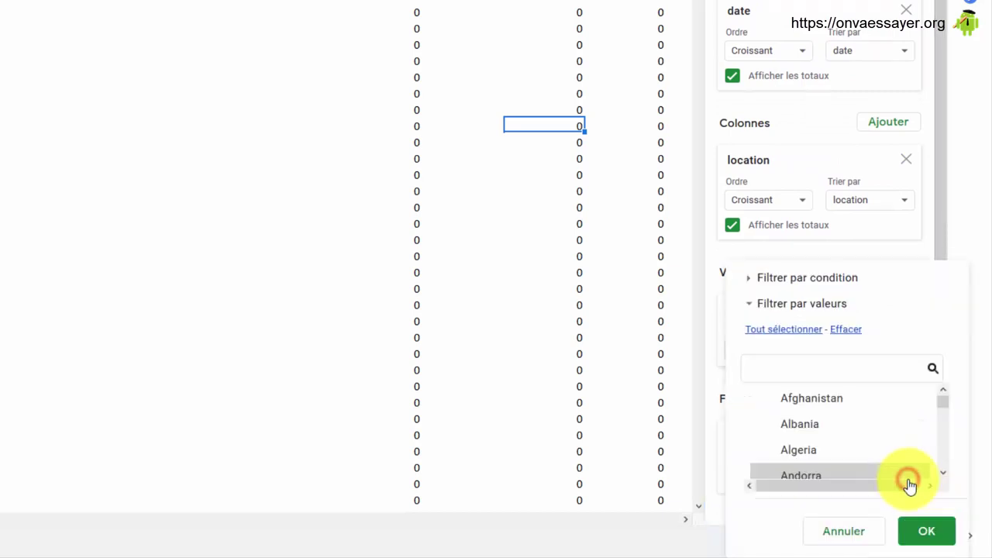
{"action": "left_click", "coordinate": [847, 330]}
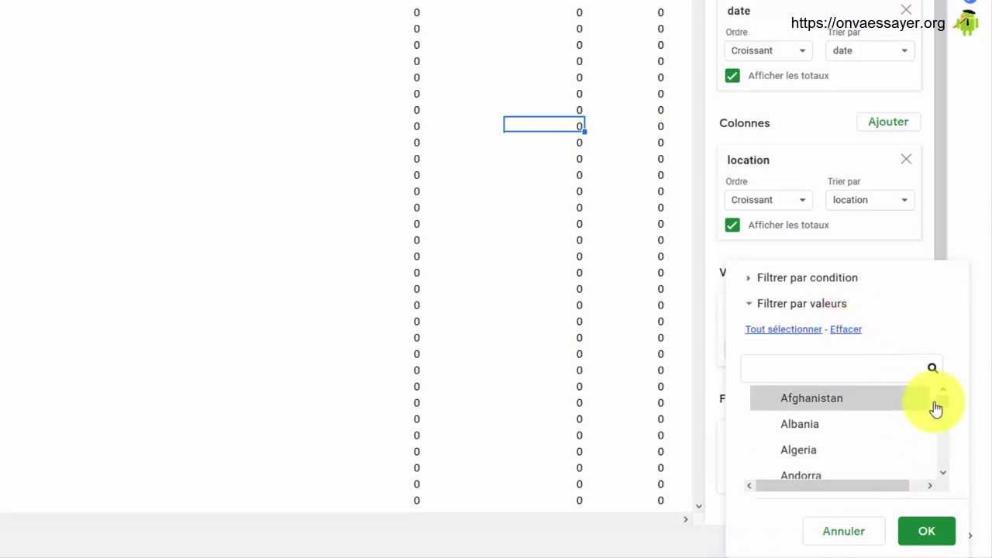
{"action": "left_click_drag", "start_coordinate": [945, 399], "coordinate": [915, 432]}
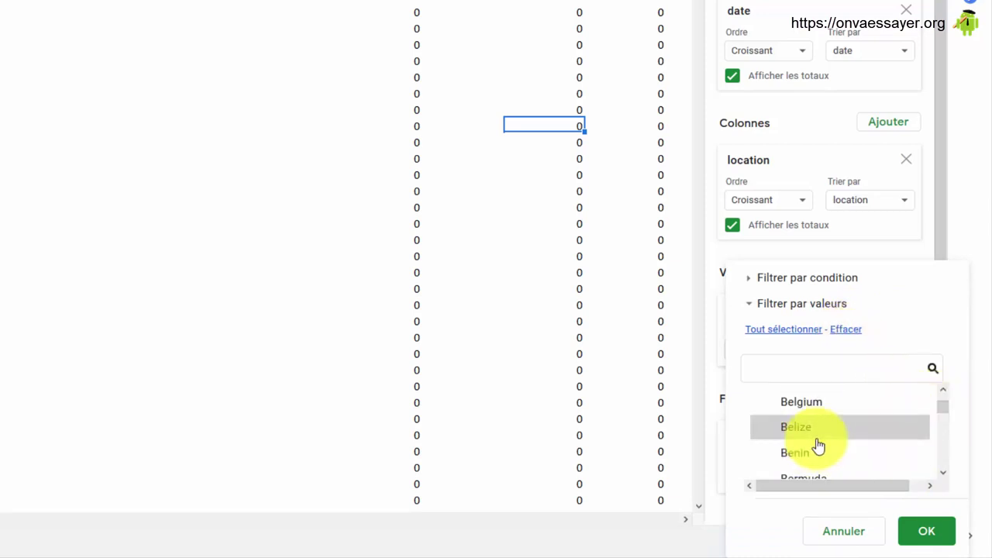
{"action": "left_click", "coordinate": [758, 409]}
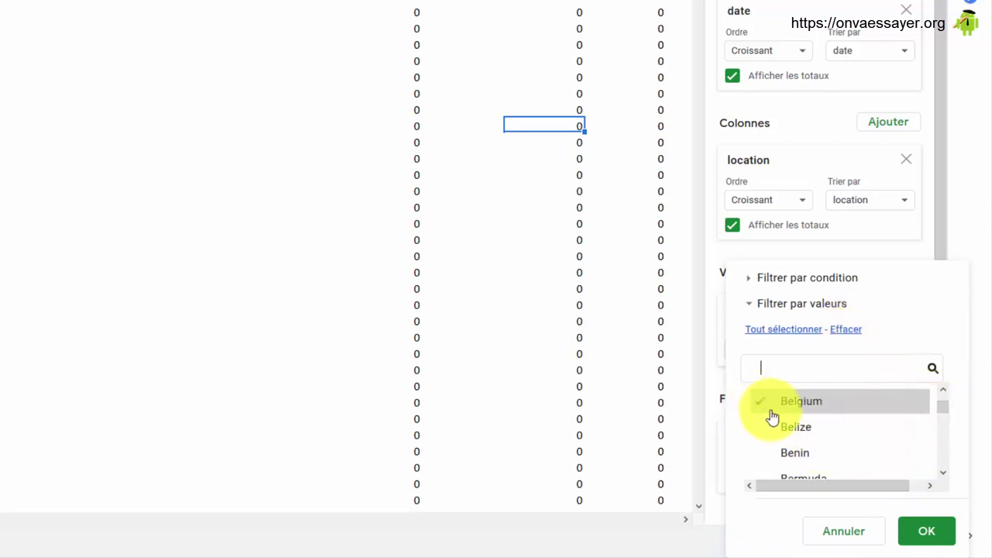
{"action": "left_click", "coordinate": [942, 471]}
{"action": "left_click_drag", "start_coordinate": [943, 469], "coordinate": [943, 470]}
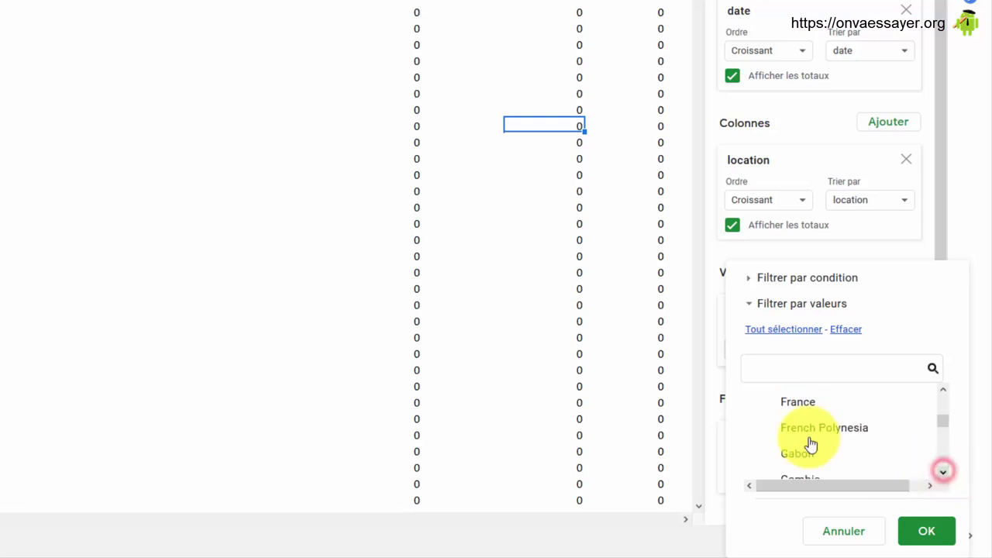
{"action": "left_click", "coordinate": [764, 403]}
{"action": "left_click", "coordinate": [940, 530]}
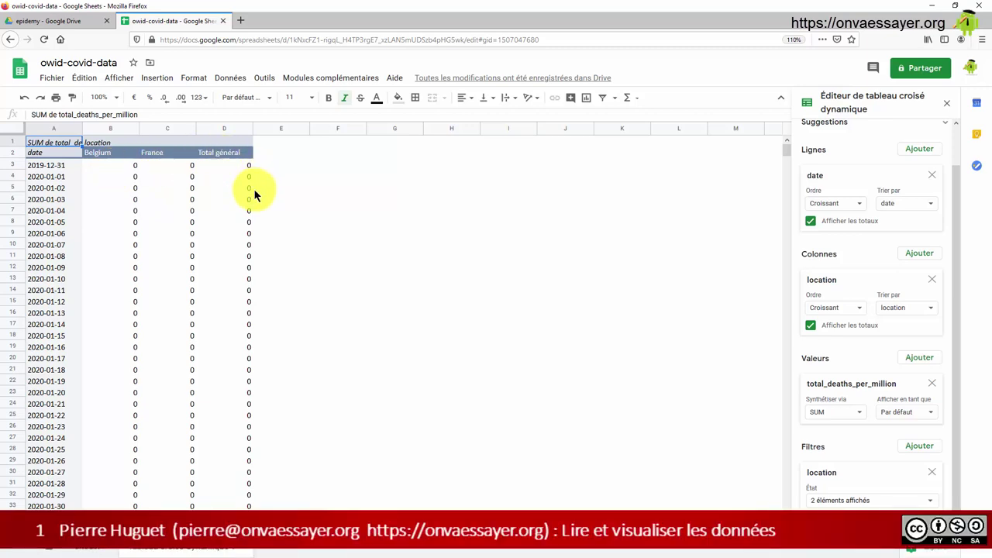
Step: Turn off the pivot table's row and column totals
{"action": "left_click", "coordinate": [810, 222]}
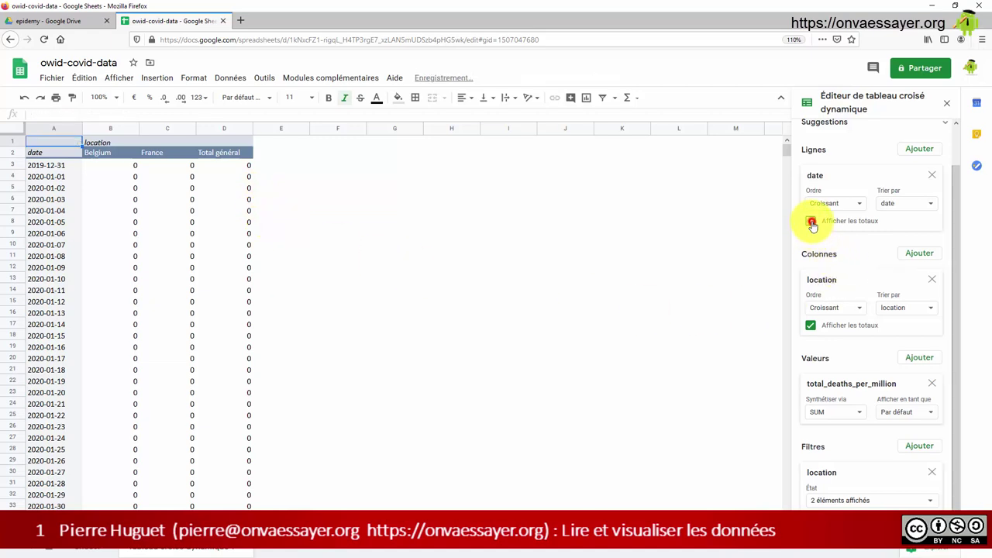
{"action": "left_click", "coordinate": [810, 326]}
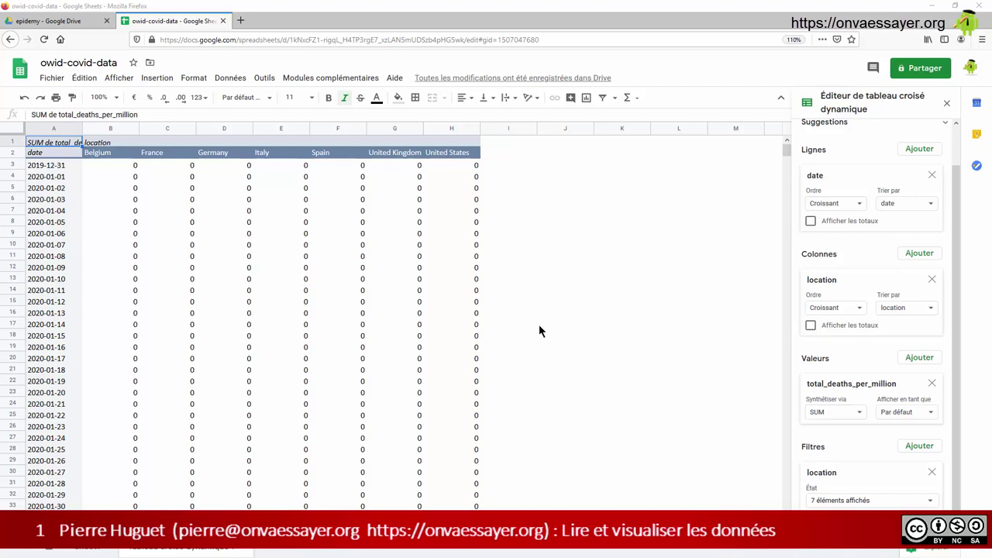
{"action": "scroll", "coordinate": [252, 325], "scroll_direction": "down", "scroll_amount": 1}
{"action": "scroll", "coordinate": [253, 325], "scroll_direction": "down", "scroll_amount": 4}
{"action": "scroll", "coordinate": [253, 325], "scroll_direction": "down", "scroll_amount": 2}
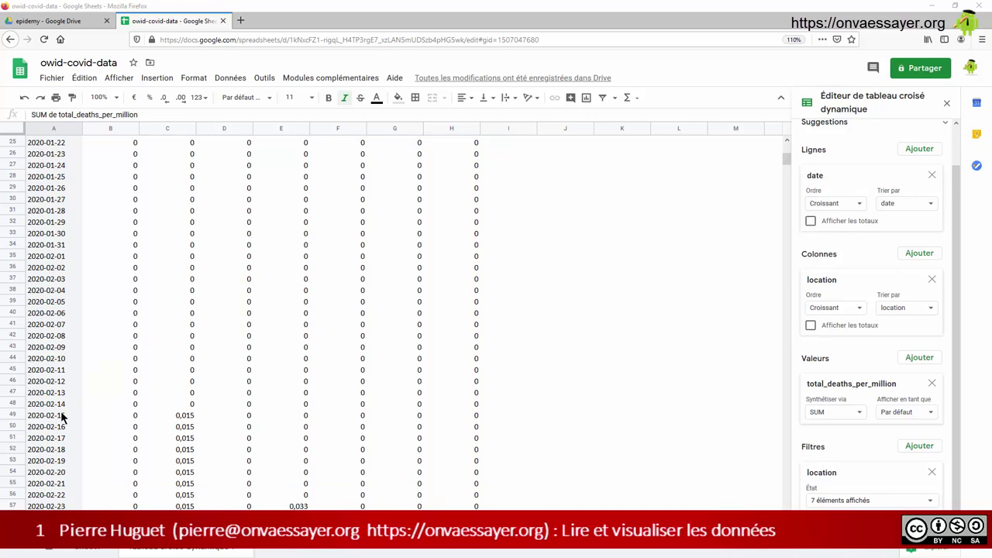
{"action": "scroll", "coordinate": [151, 381], "scroll_direction": "up", "scroll_amount": 8}
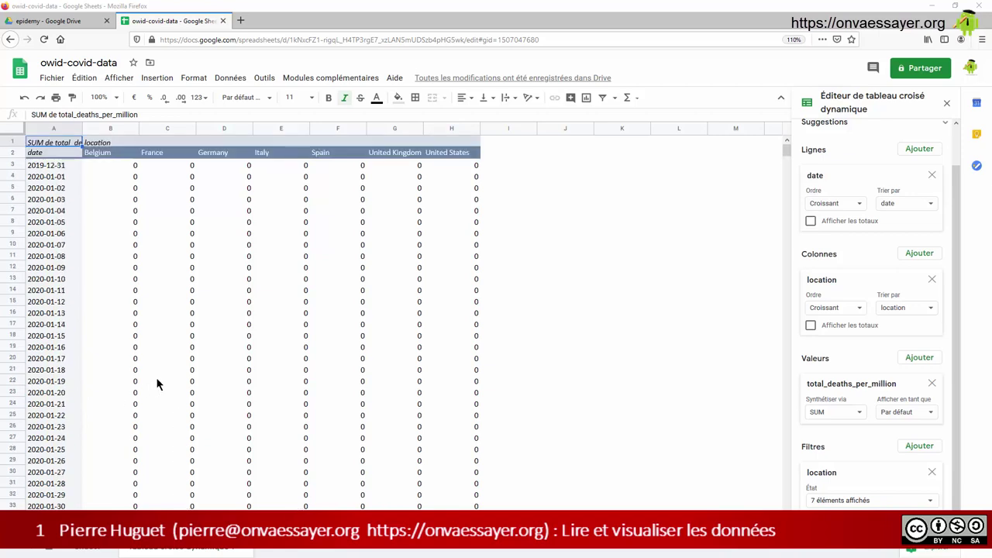
{"action": "left_click", "coordinate": [918, 446]}
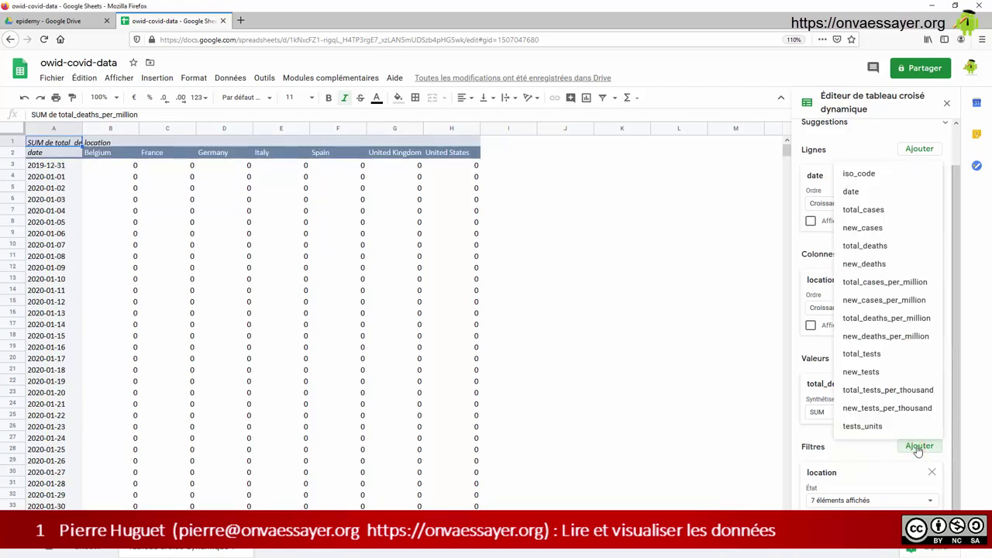
Step: Add a date filter unticking the earliest dates so rows start at 2020-02-14
{"action": "left_click", "coordinate": [851, 192]}
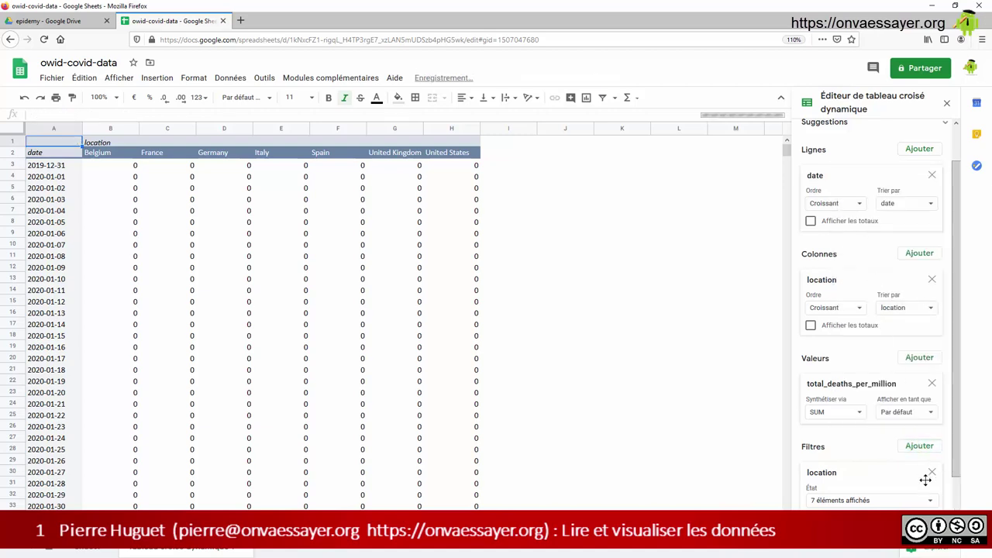
{"action": "left_click_drag", "start_coordinate": [956, 471], "coordinate": [953, 521]}
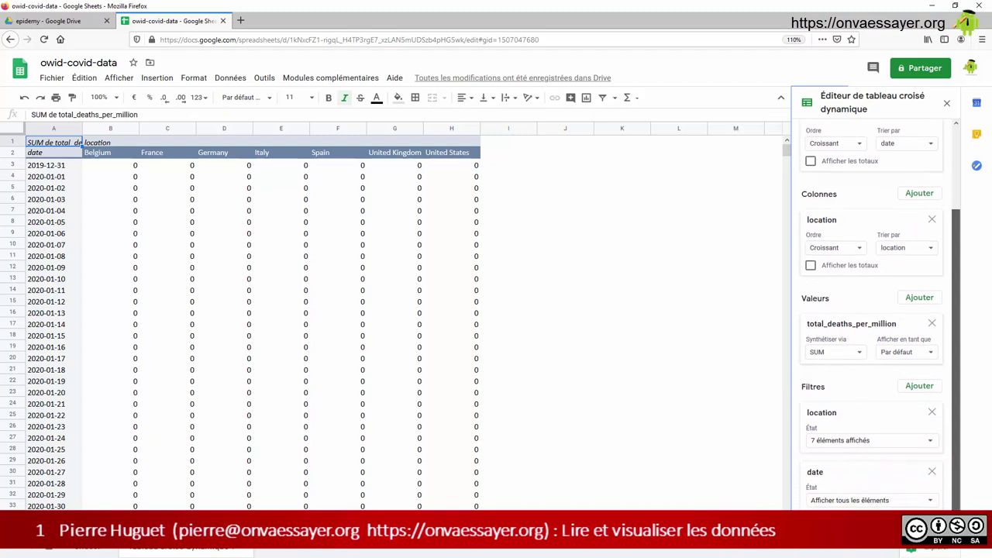
{"action": "left_click", "coordinate": [930, 504]}
{"action": "mouse_move", "coordinate": [958, 445]}
{"action": "left_mouse_down"}
{"action": "mouse_move", "coordinate": [958, 492]}
{"action": "mouse_move", "coordinate": [958, 440]}
{"action": "left_mouse_up"}
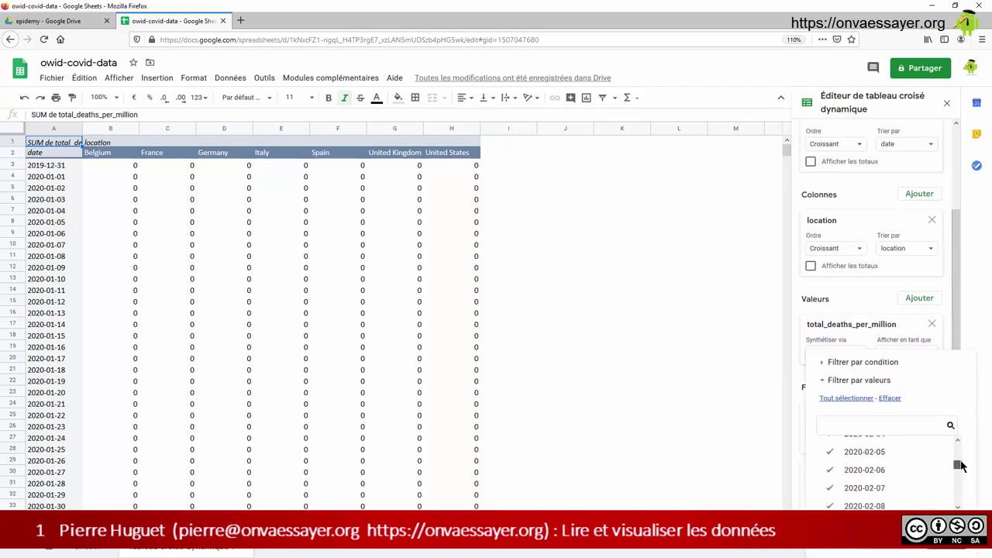
{"action": "left_click", "coordinate": [829, 447]}
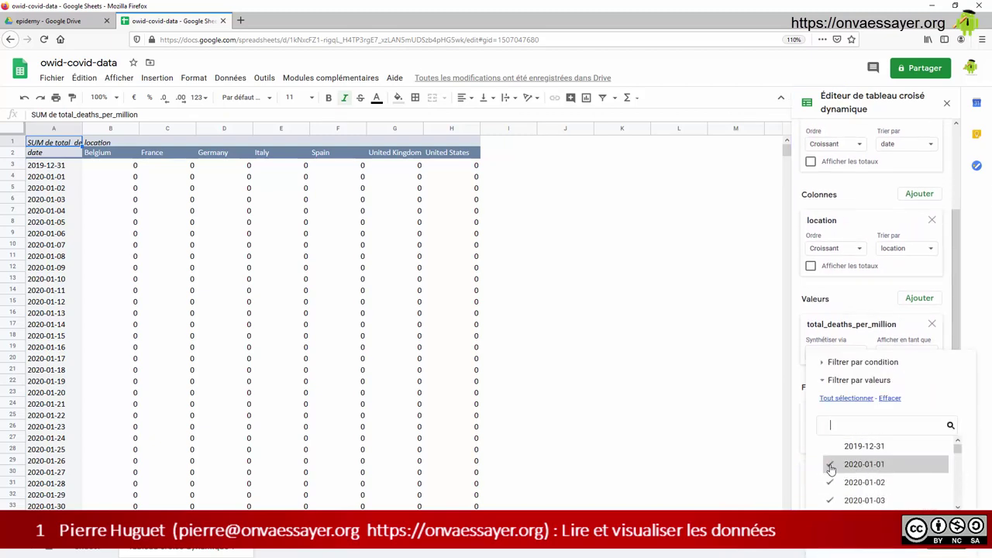
{"action": "left_click", "coordinate": [830, 464]}
{"action": "left_click", "coordinate": [830, 482]}
{"action": "left_click_drag", "start_coordinate": [897, 475], "coordinate": [897, 475]}
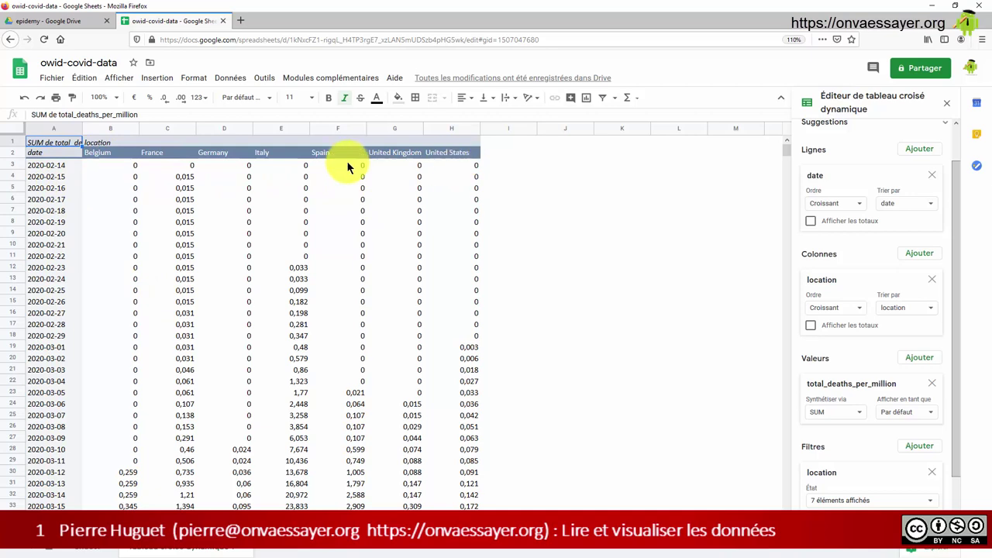
Step: Hide the pivot table's label row 1 and select the first date cell, A3
{"action": "right_click", "coordinate": [10, 146]}
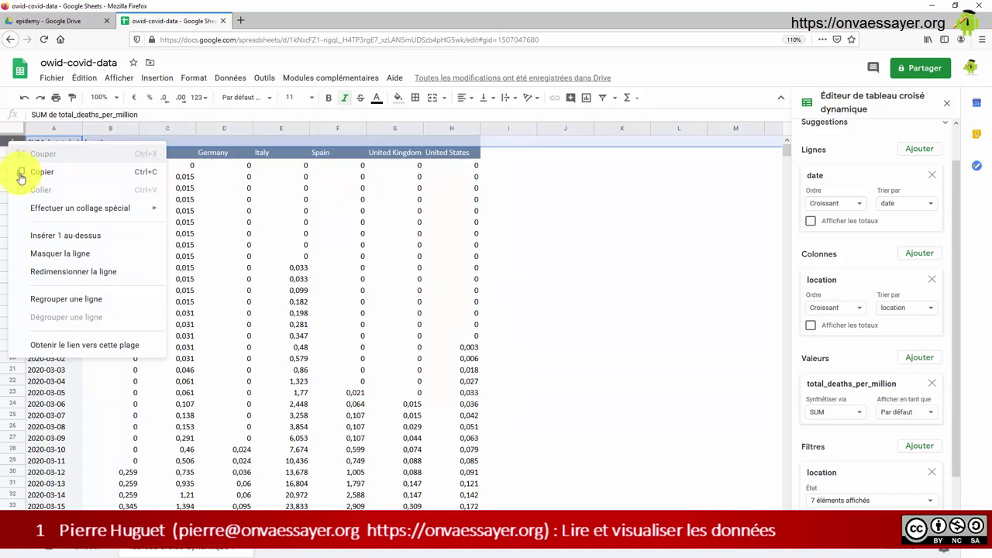
{"action": "left_click", "coordinate": [56, 253]}
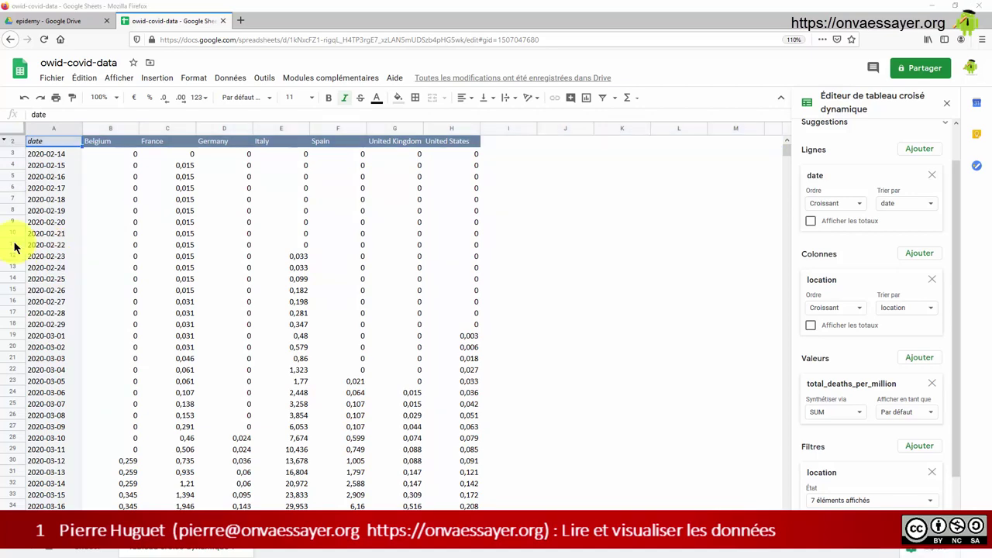
{"action": "left_click", "coordinate": [56, 156]}
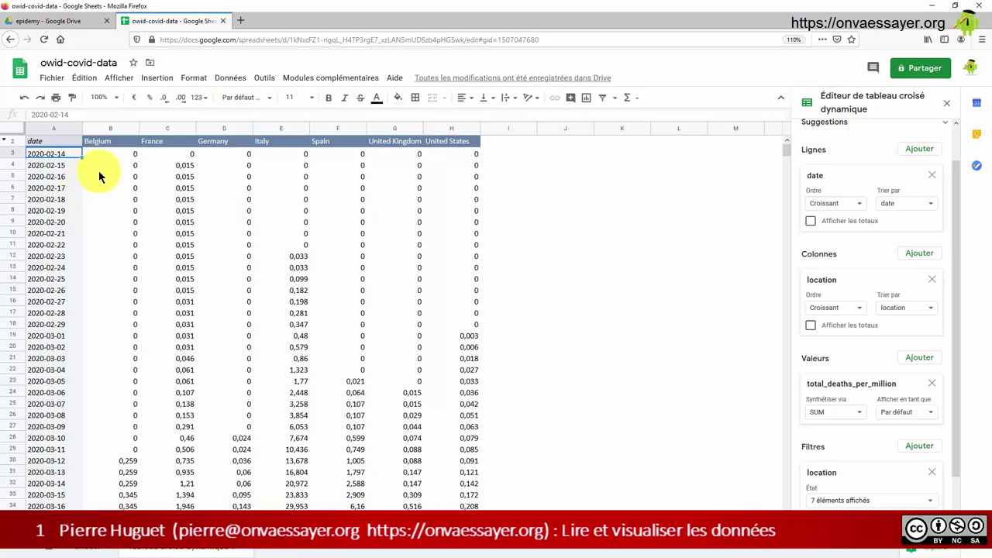
{"action": "left_click", "coordinate": [153, 79]}
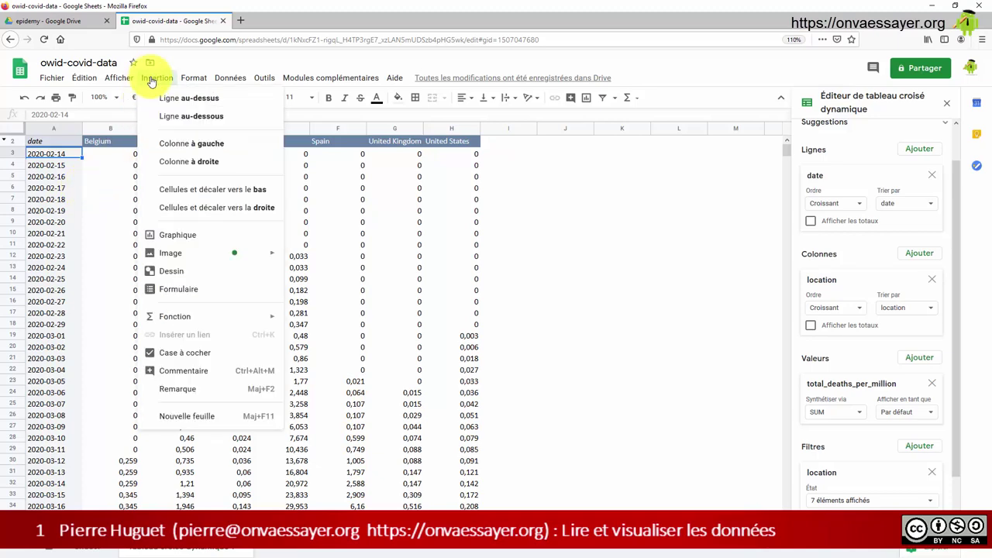
Step: Insert a chart of the pivot data and change it from columns to a line chart
{"action": "left_click", "coordinate": [172, 234]}
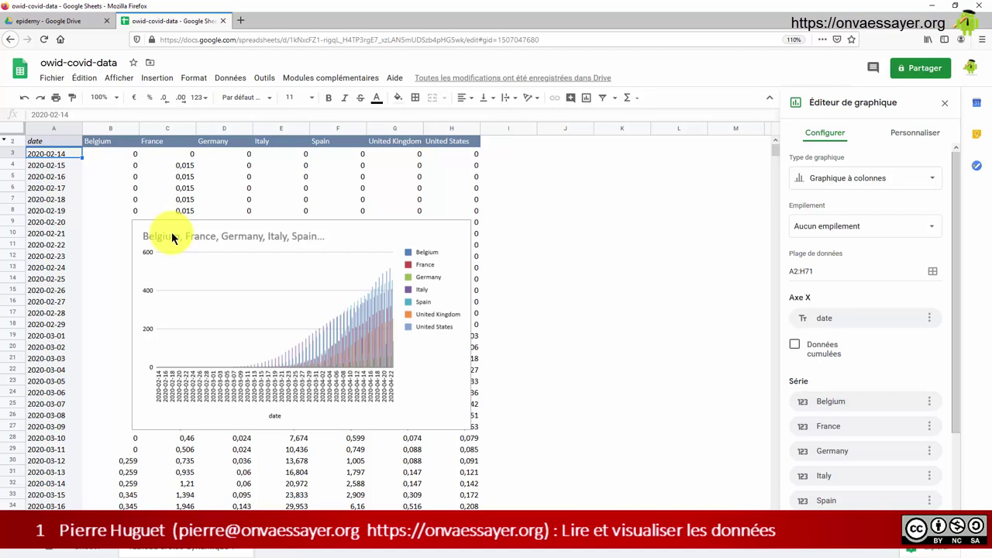
{"action": "left_click", "coordinate": [368, 326]}
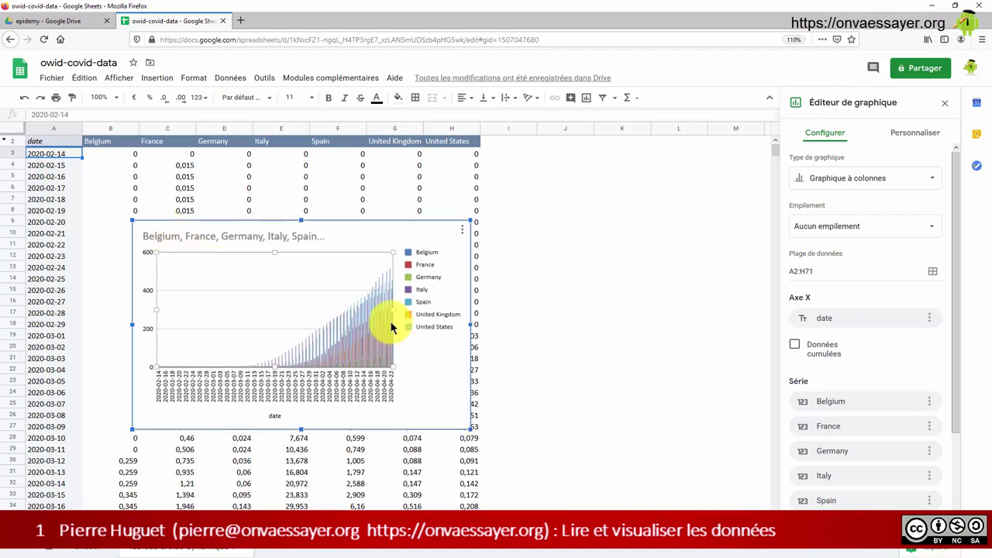
{"action": "left_click", "coordinate": [937, 178]}
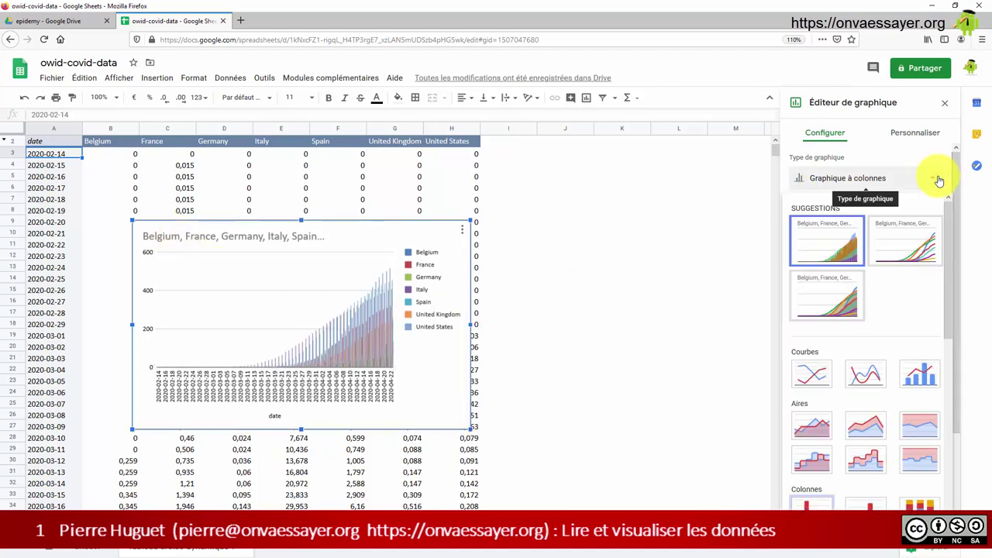
{"action": "left_click", "coordinate": [811, 375]}
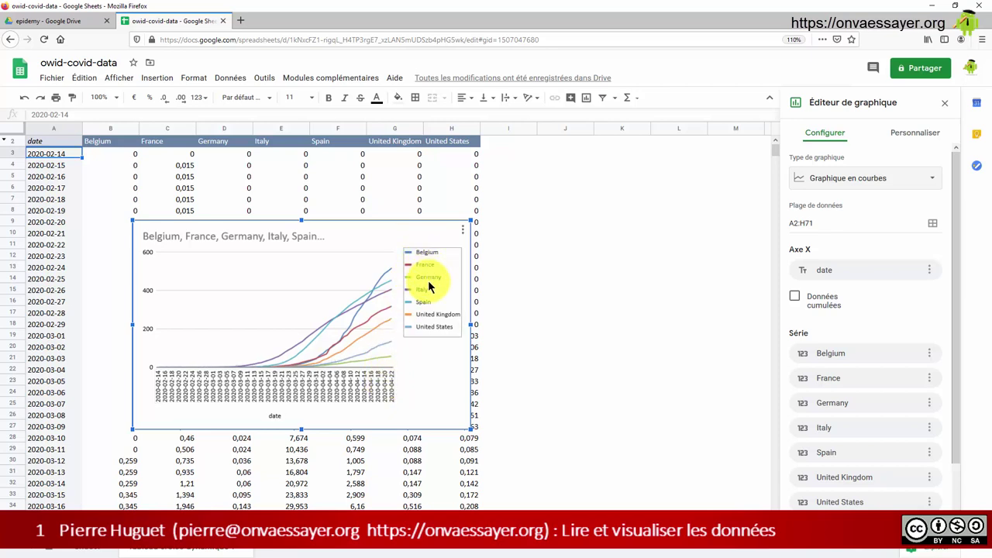
Step: Select the chart title's text and begin replacing it with 'Nombre de…'
{"action": "left_click", "coordinate": [278, 236]}
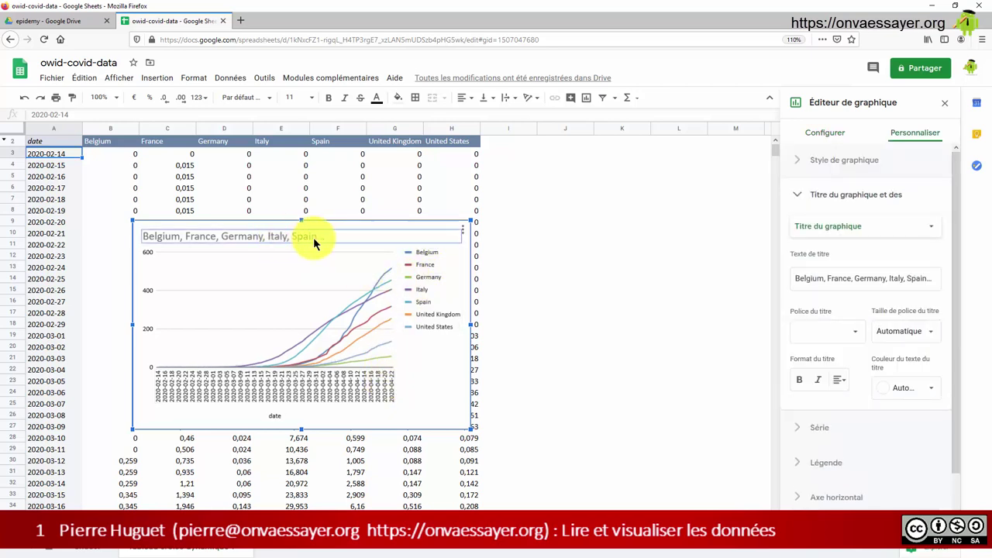
{"action": "left_click", "coordinate": [313, 237]}
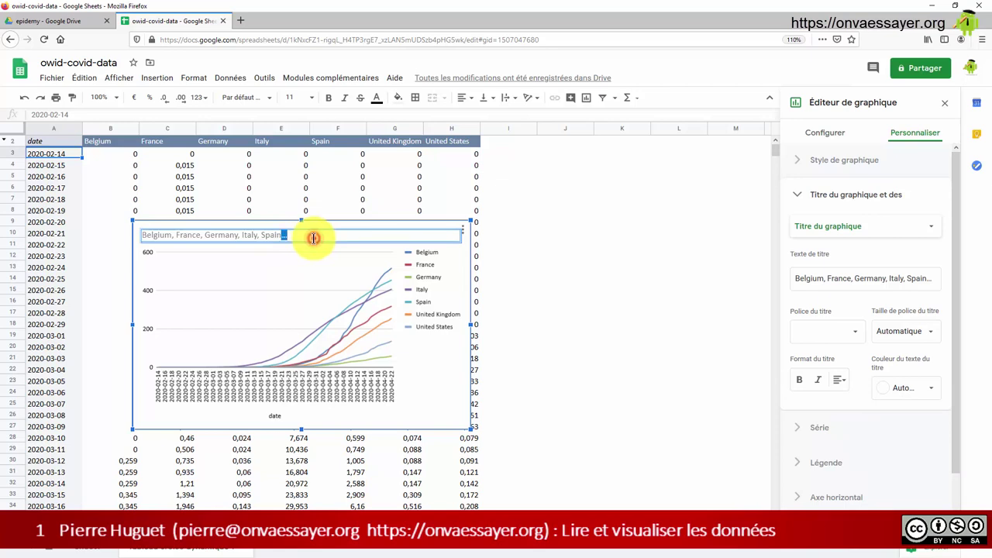
{"action": "key", "text": "ctrl+a"}
{"action": "type", "text": "Nombre"}
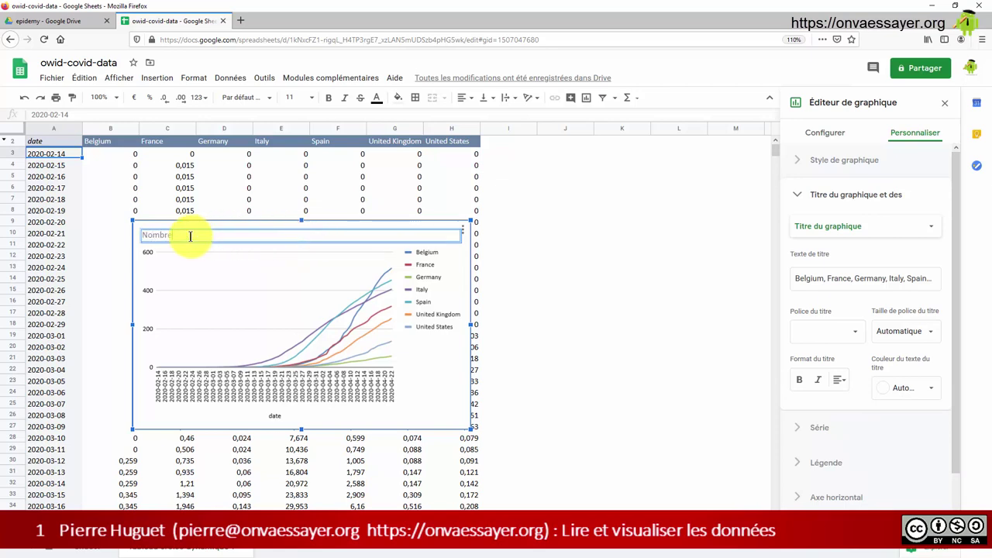
{"action": "type", "text": " de décès par millio"}
{"action": "type", "text": "n"}
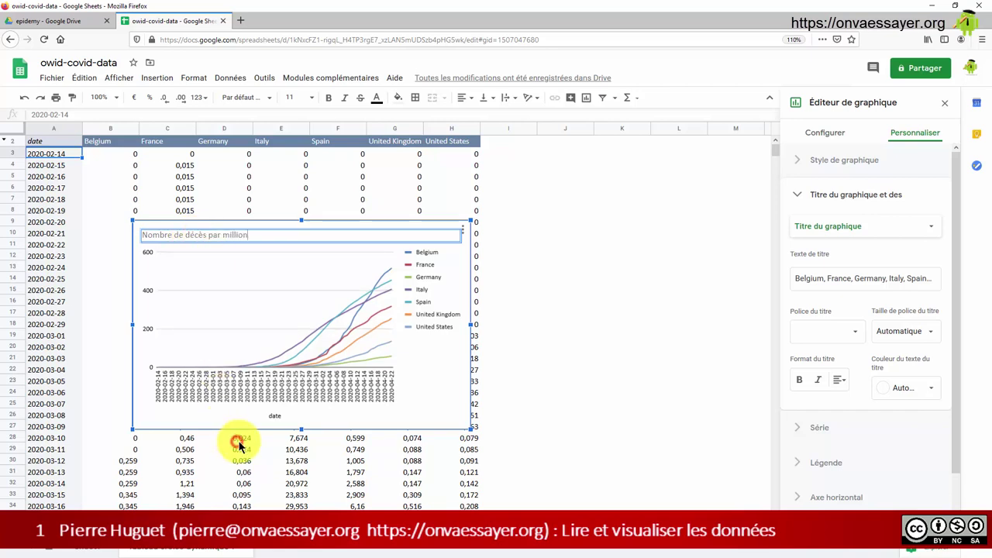
Step: Finish the title 'Nombre de décès par million' and drag the chart larger toward the lower right
{"action": "left_click", "coordinate": [237, 440]}
{"action": "left_click", "coordinate": [293, 395]}
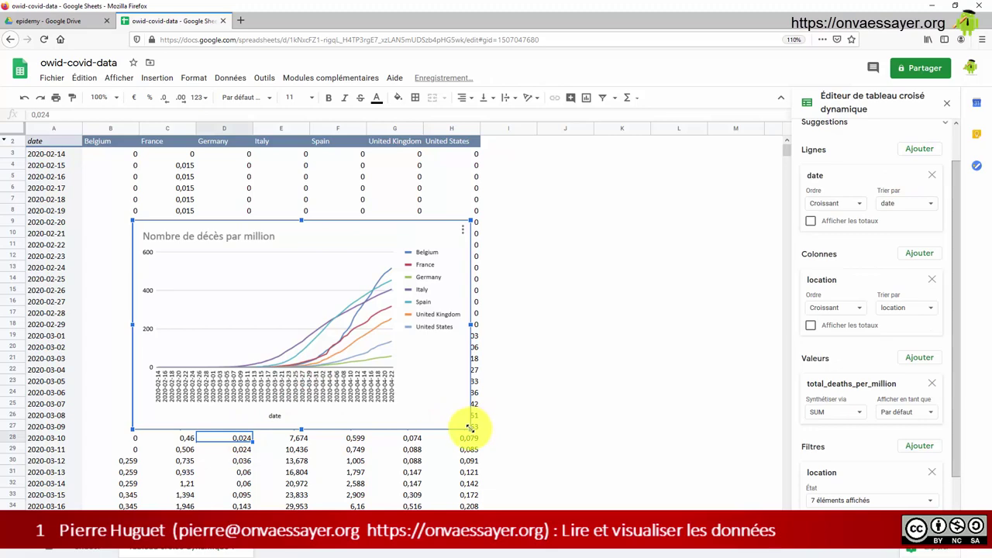
{"action": "left_click_drag", "start_coordinate": [469, 427], "coordinate": [559, 471]}
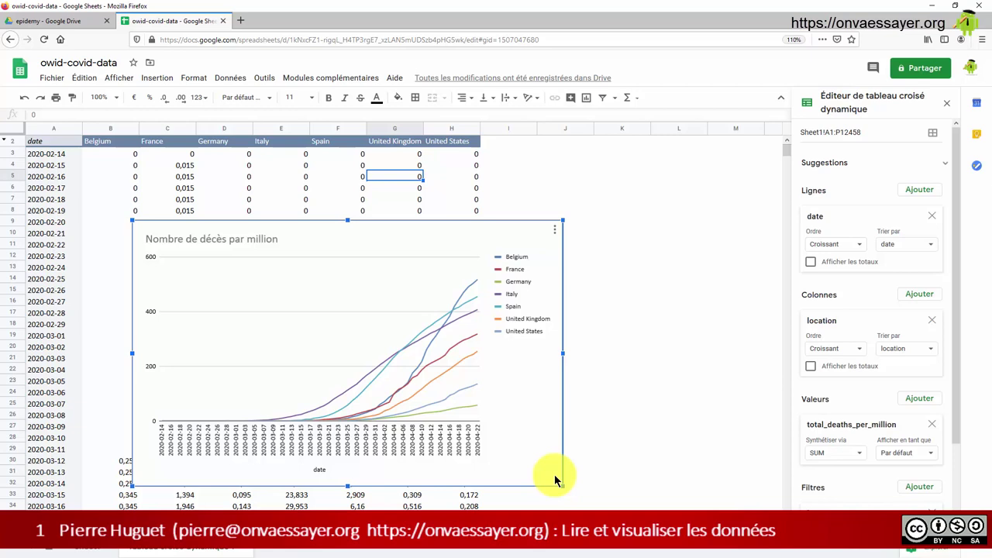
Step: Turn on Échelle logarithmique for the chart's vertical axis, then close the chart editor
{"action": "double_click", "coordinate": [554, 474]}
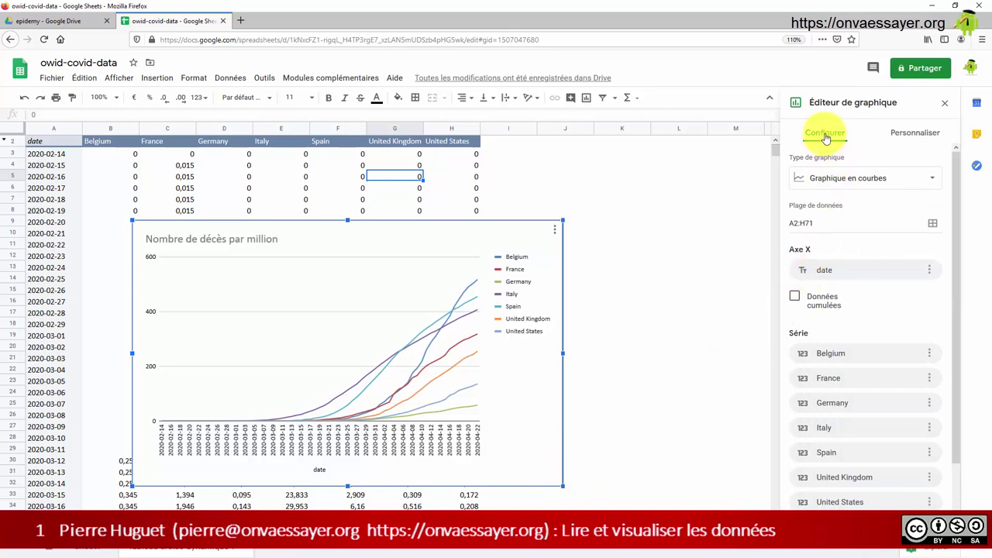
{"action": "left_click", "coordinate": [911, 136]}
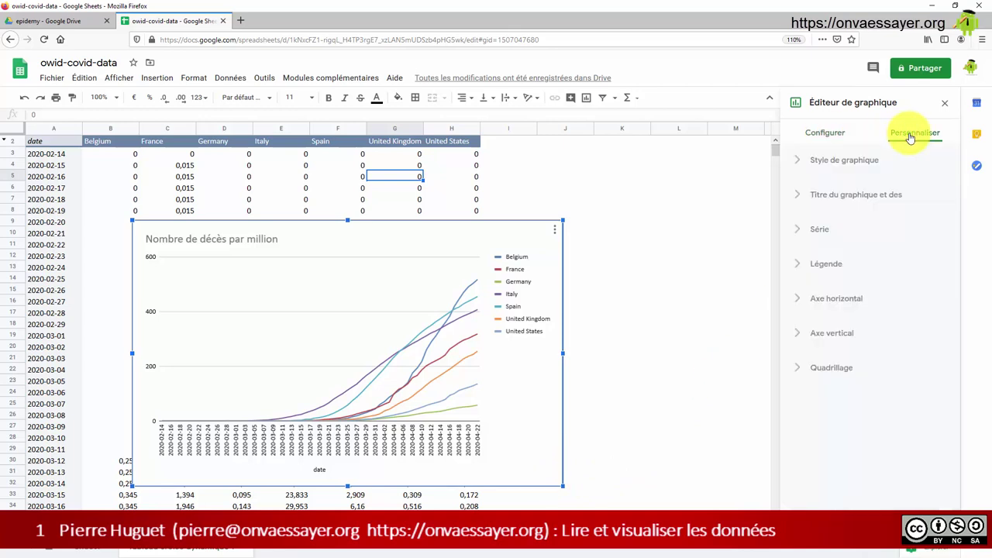
{"action": "left_click", "coordinate": [147, 313]}
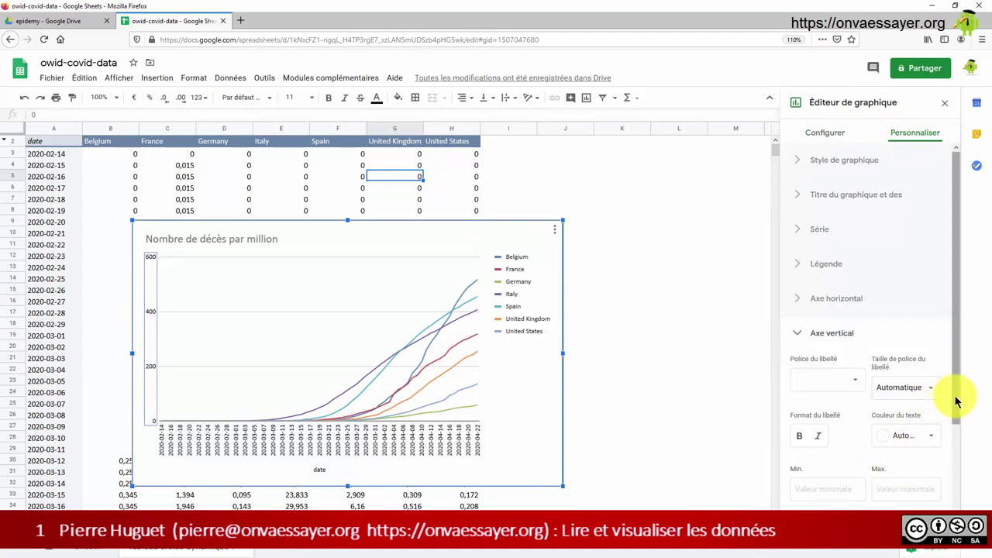
{"action": "left_click_drag", "start_coordinate": [955, 402], "coordinate": [956, 442]}
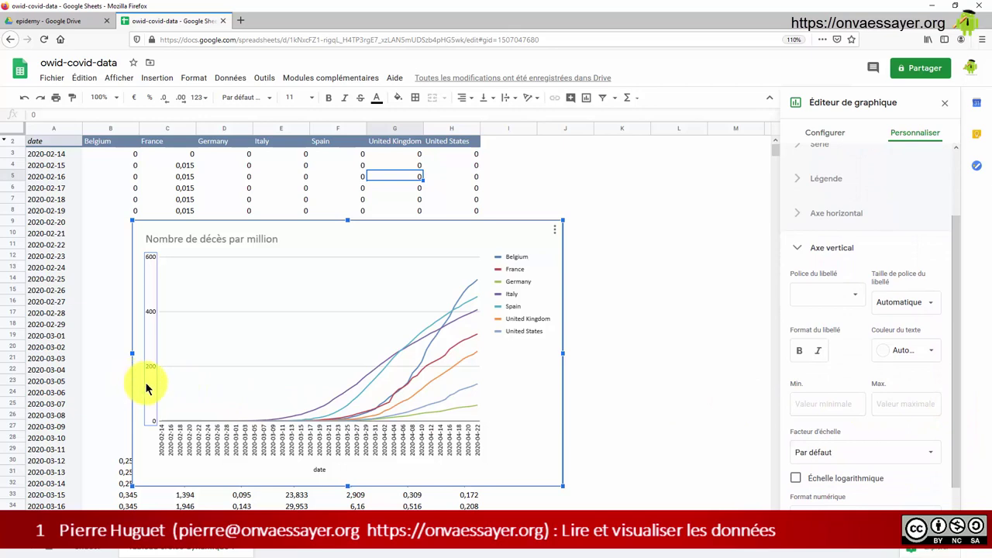
{"action": "left_click_drag", "start_coordinate": [956, 435], "coordinate": [961, 497]}
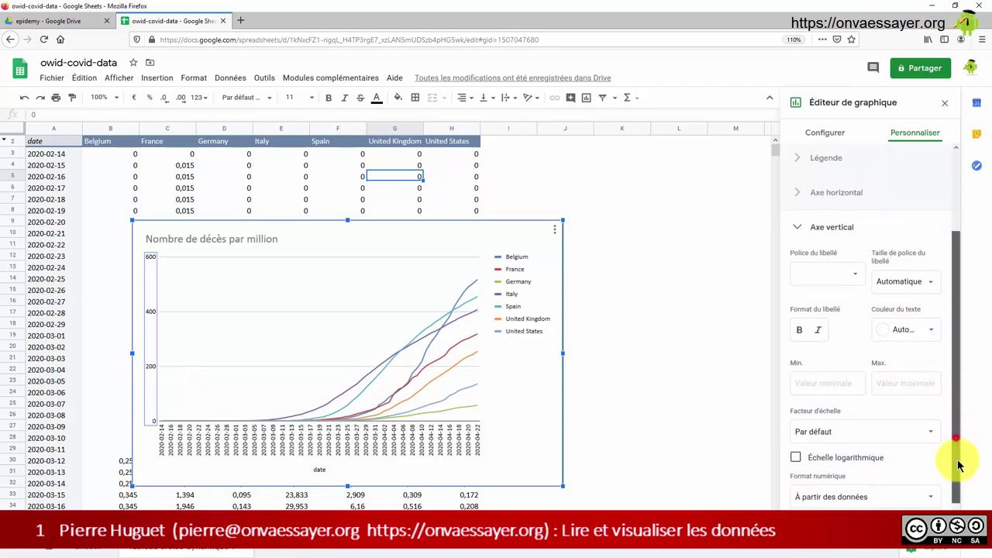
{"action": "left_click", "coordinate": [795, 427]}
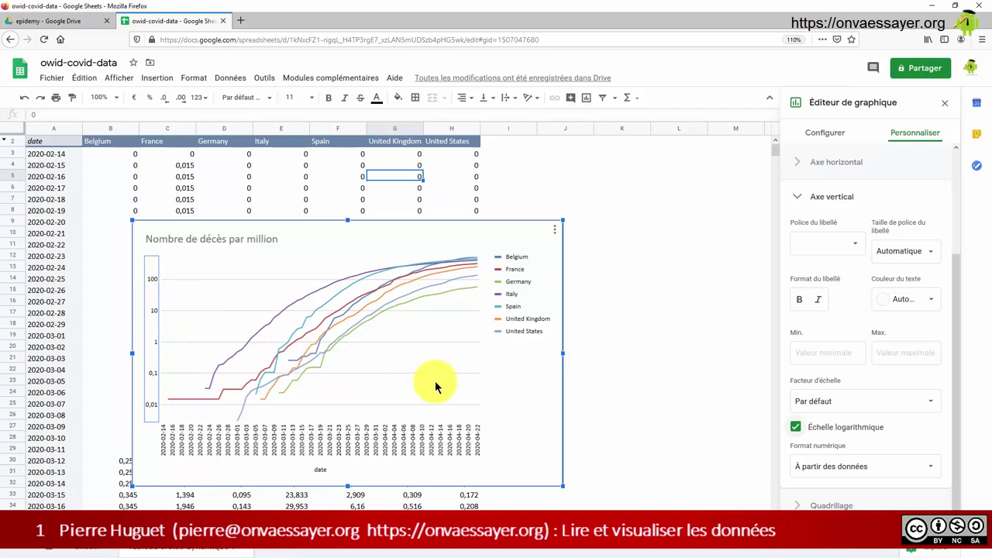
{"action": "left_click", "coordinate": [627, 392]}
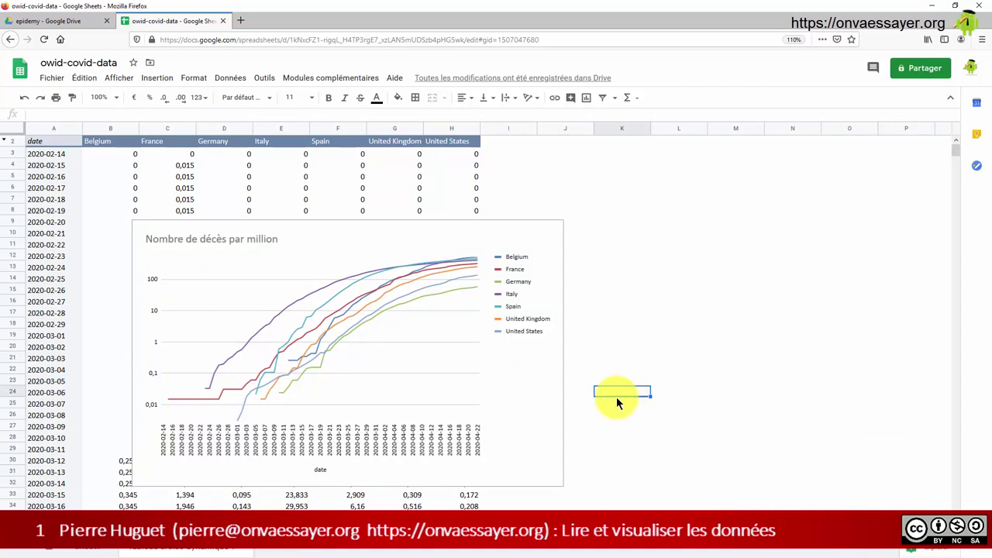
Step: Tick South Korea in the pivot's location filter, then select the chart's South Korea series
{"action": "left_click", "coordinate": [471, 496]}
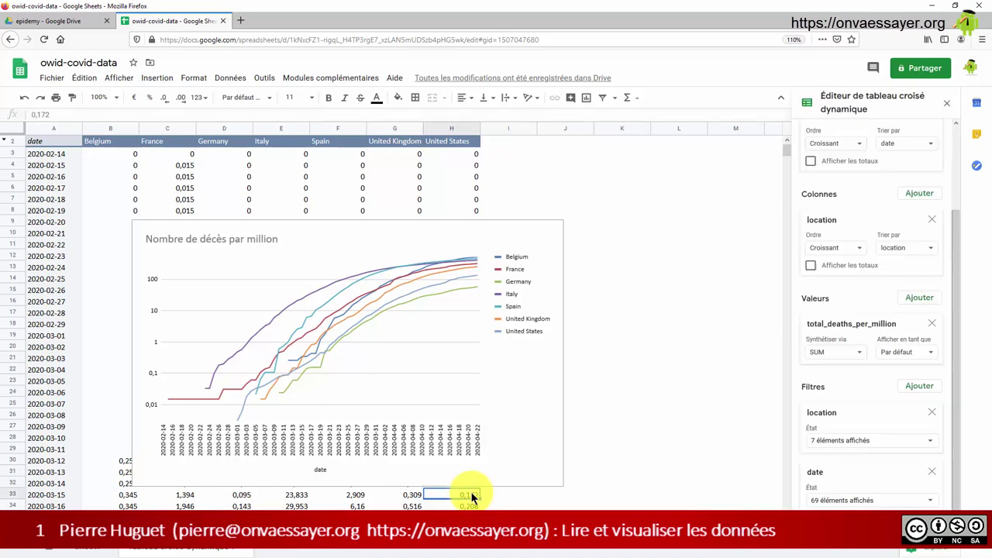
{"action": "left_click", "coordinate": [929, 448]}
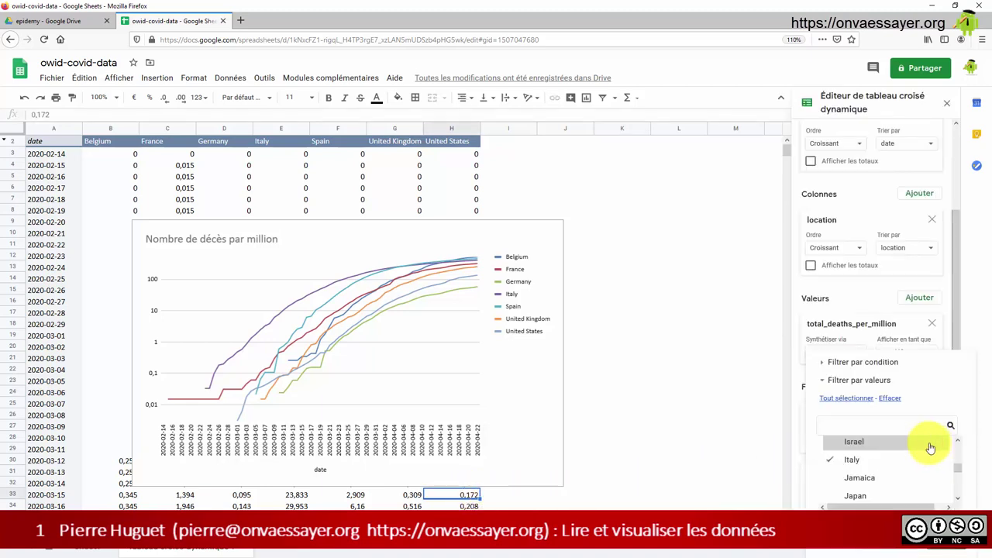
{"action": "scroll", "coordinate": [909, 464], "scroll_direction": "down", "scroll_amount": 1}
{"action": "scroll", "coordinate": [909, 464], "scroll_direction": "down", "scroll_amount": 5}
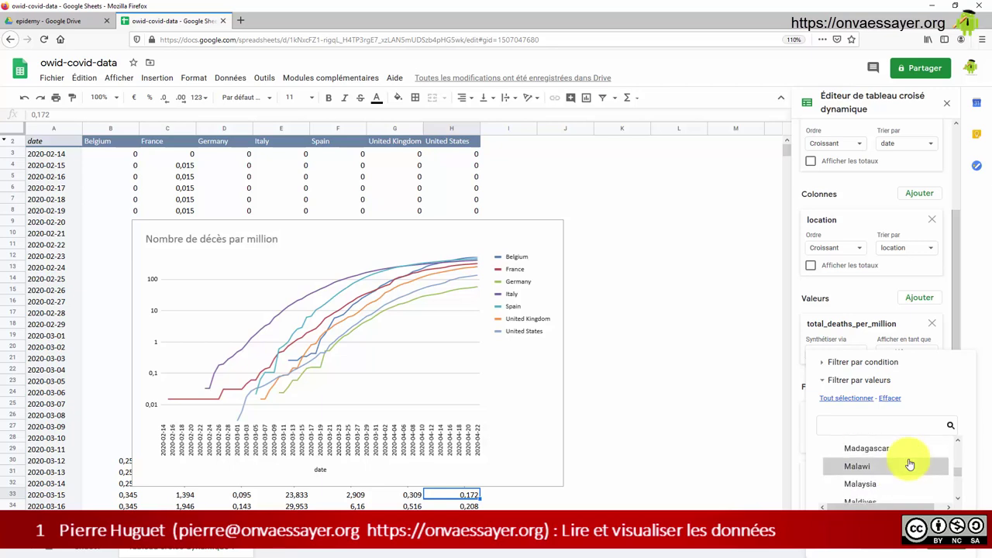
{"action": "scroll", "coordinate": [910, 463], "scroll_direction": "down", "scroll_amount": 6}
{"action": "scroll", "coordinate": [910, 463], "scroll_direction": "down", "scroll_amount": 8}
{"action": "scroll", "coordinate": [909, 464], "scroll_direction": "down", "scroll_amount": 3}
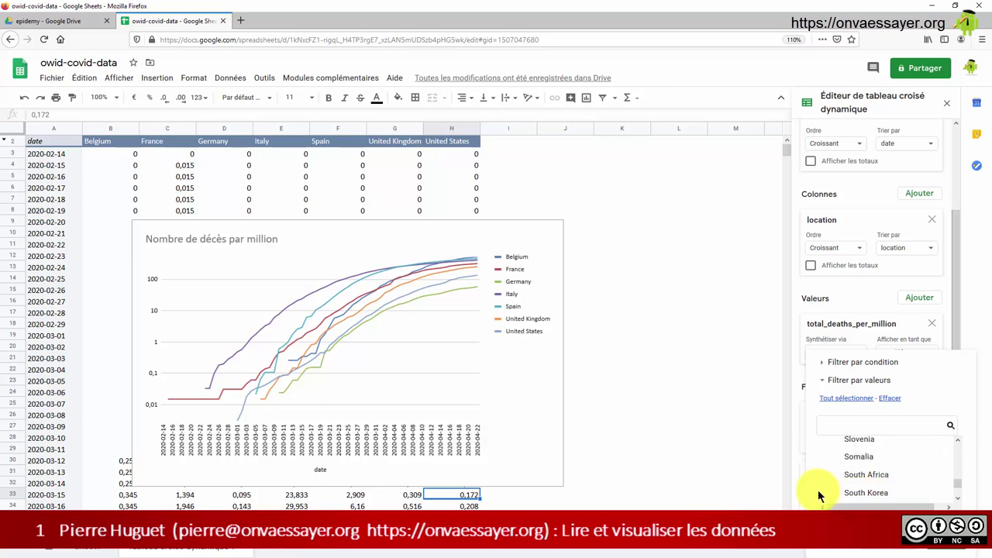
{"action": "left_click", "coordinate": [821, 491]}
{"action": "left_click", "coordinate": [939, 547]}
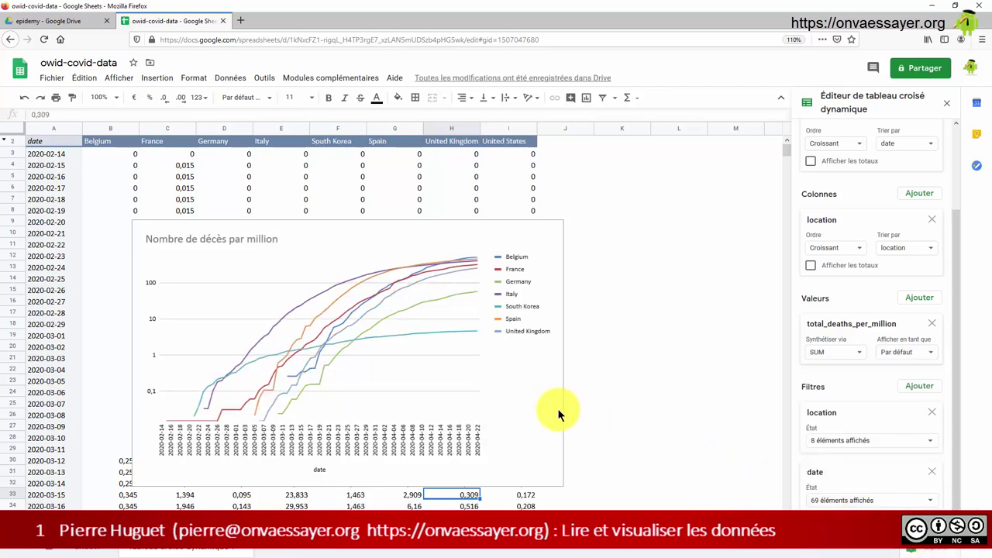
{"action": "left_click", "coordinate": [438, 332]}
{"action": "left_click", "coordinate": [439, 333]}
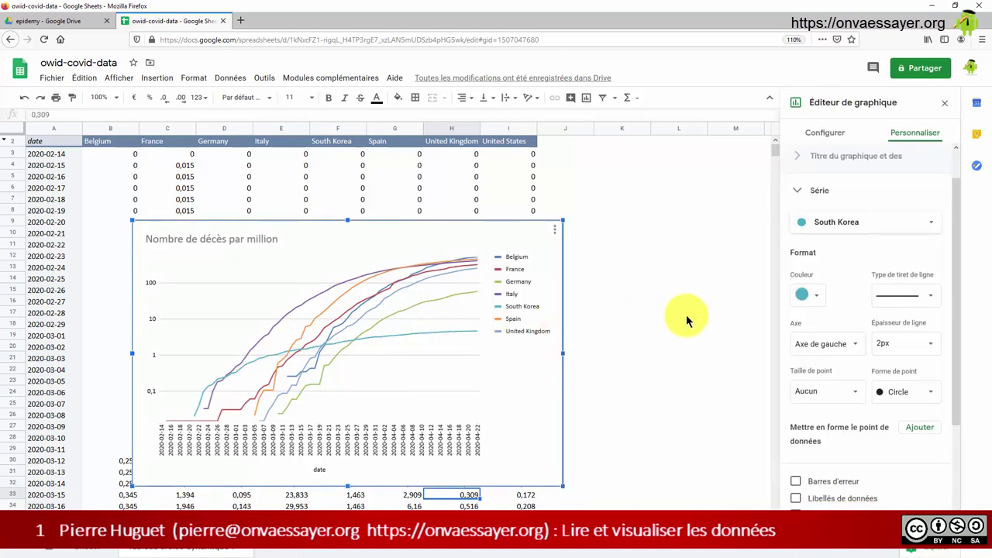
Step: Set the South Korea series to a black dashed line and deselect the chart
{"action": "left_click", "coordinate": [814, 296]}
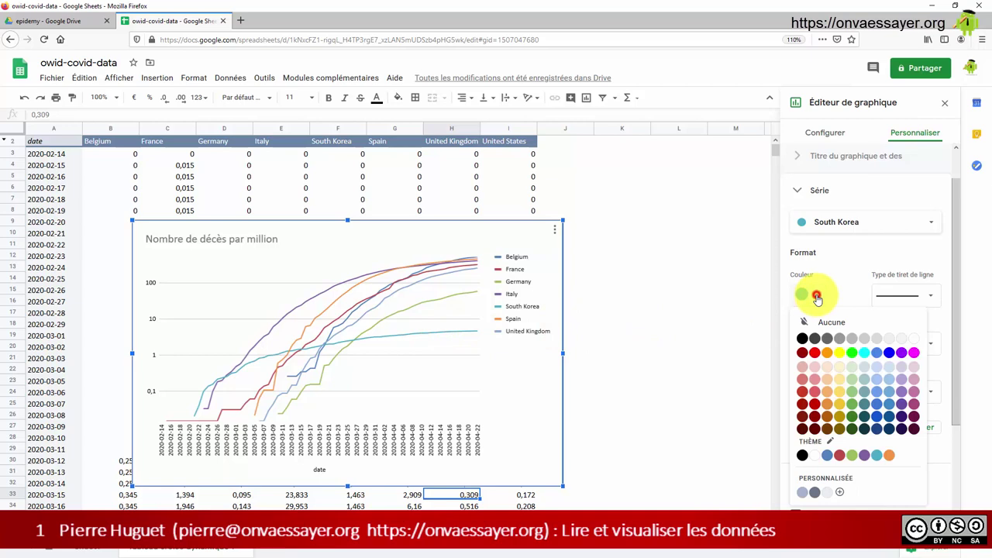
{"action": "left_click", "coordinate": [802, 338]}
{"action": "left_click", "coordinate": [930, 295]}
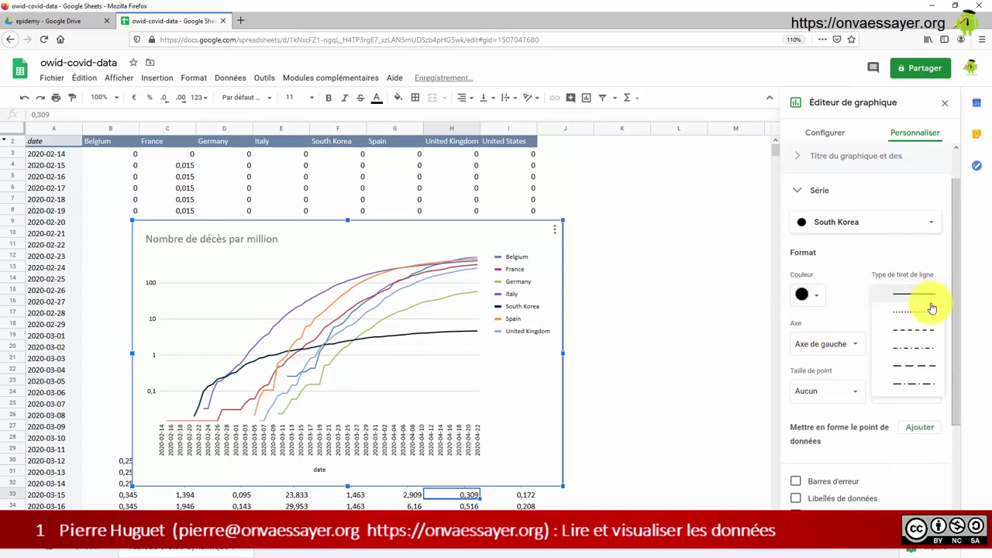
{"action": "left_click", "coordinate": [923, 329]}
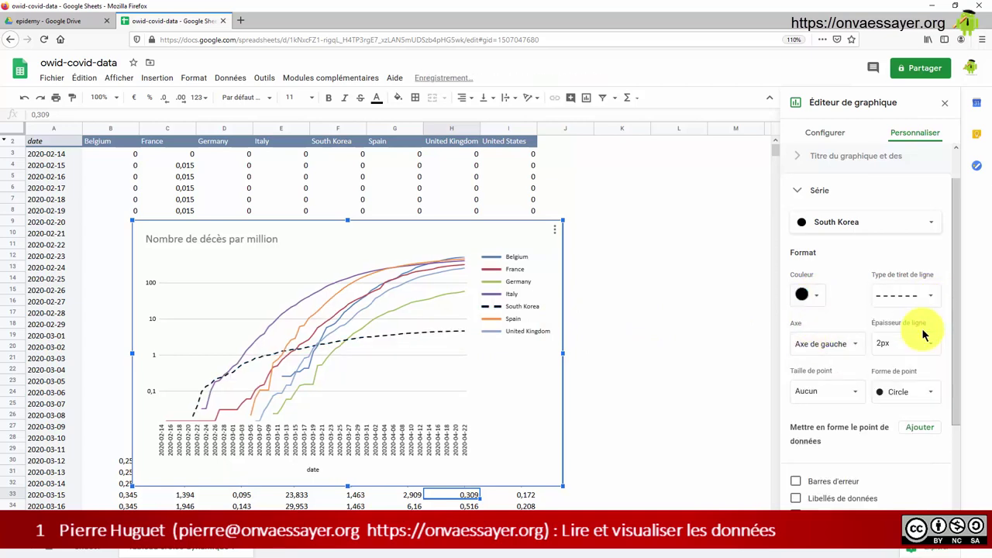
{"action": "left_click", "coordinate": [715, 380]}
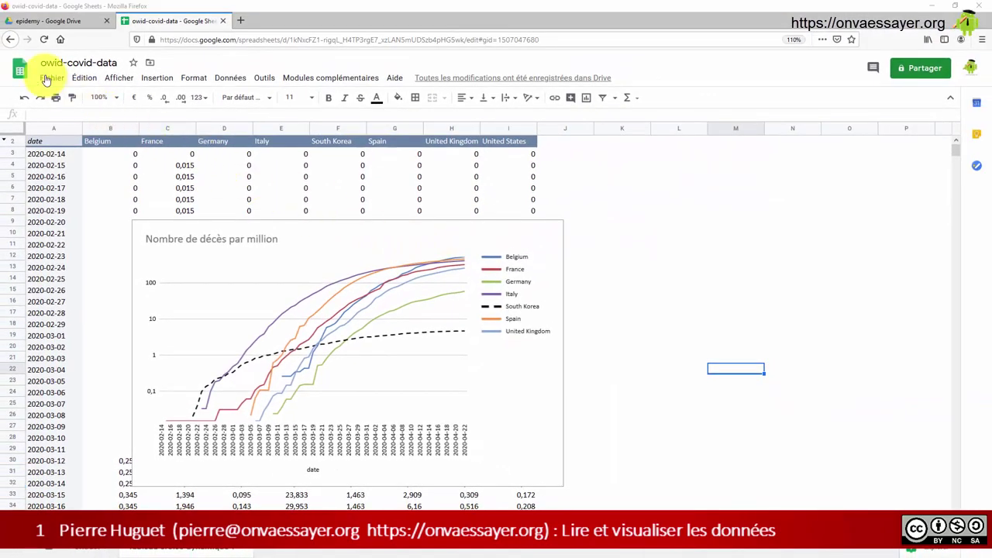
Step: Publish only the 'Nombre de décès par million' chart as an interactive embed under Intégrer, confirming OK
{"action": "left_click", "coordinate": [48, 77]}
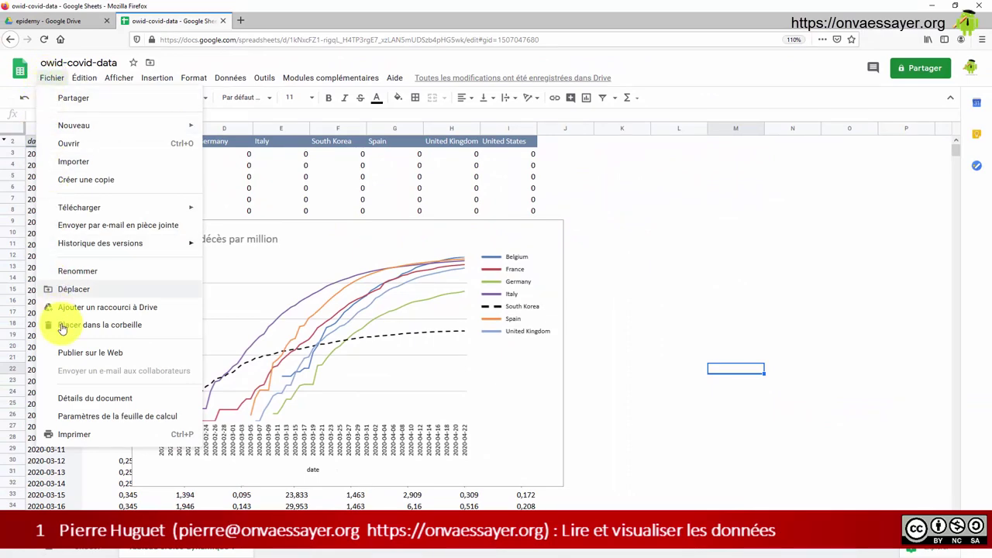
{"action": "left_click", "coordinate": [81, 353]}
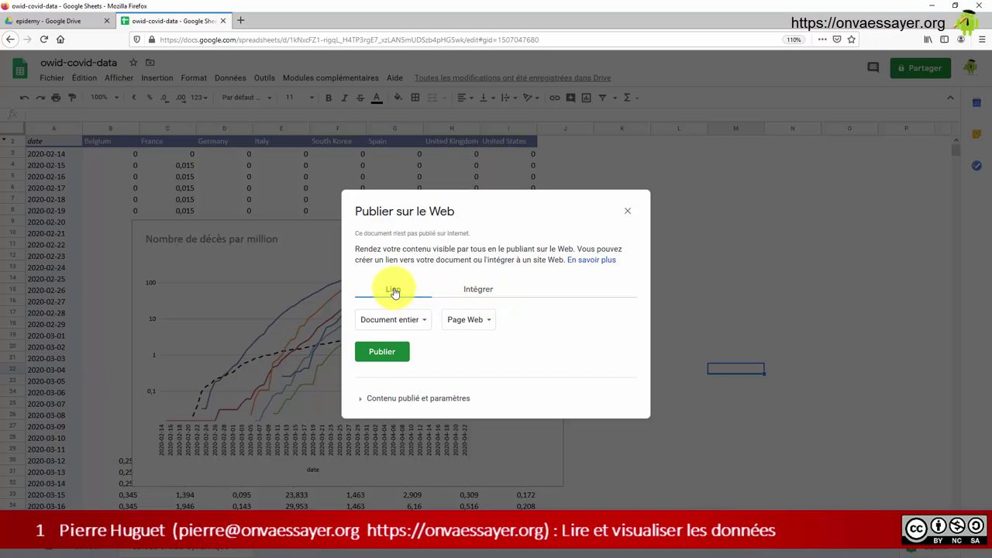
{"action": "left_click", "coordinate": [480, 292]}
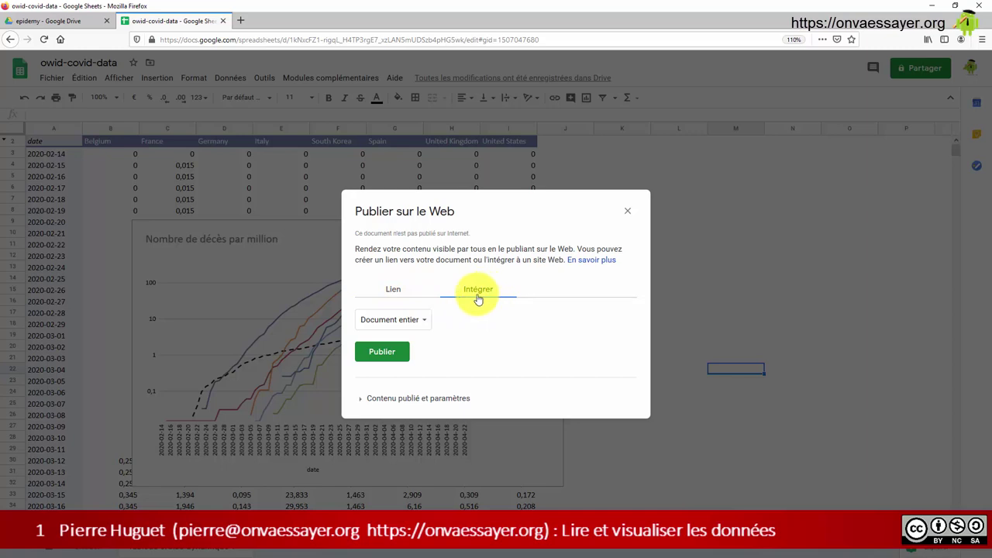
{"action": "left_click", "coordinate": [424, 321]}
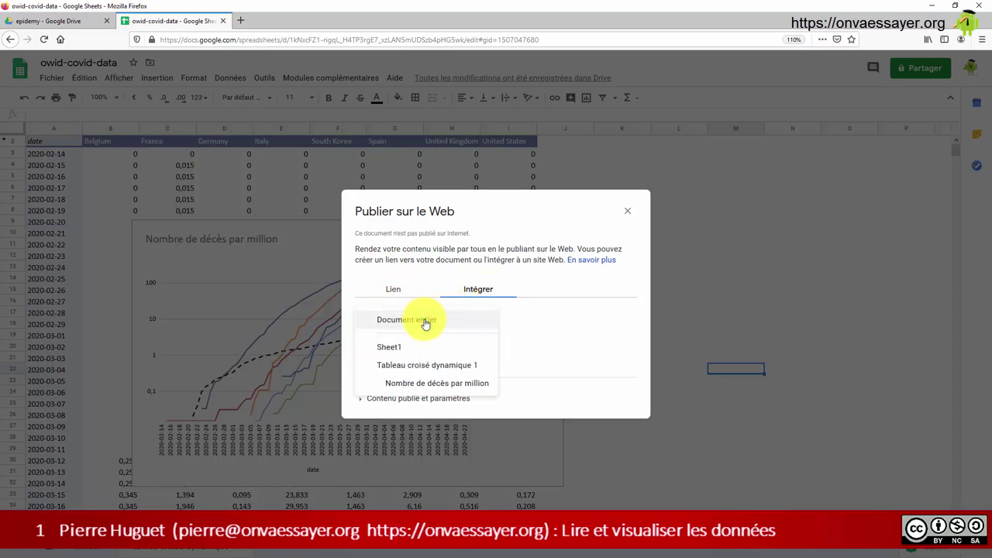
{"action": "left_click", "coordinate": [425, 384]}
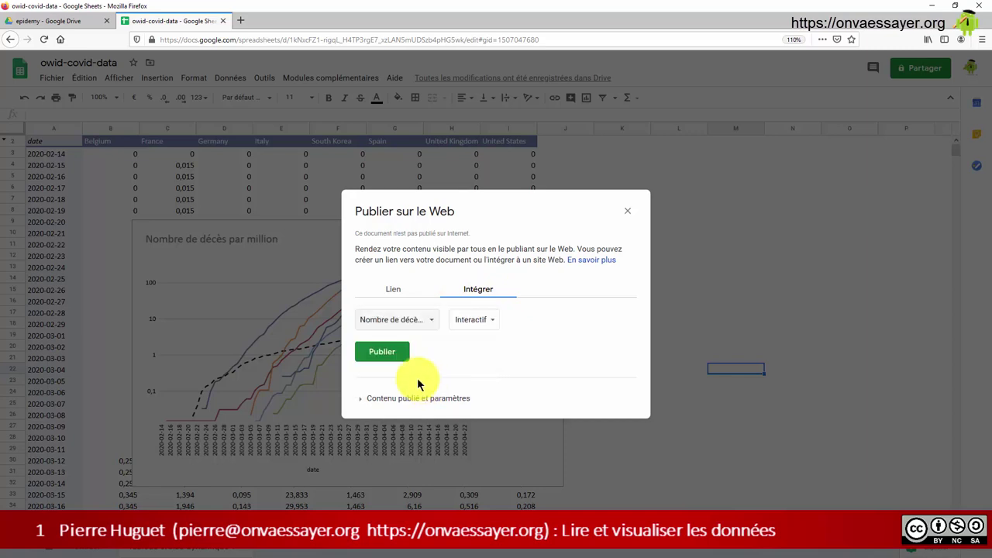
{"action": "left_click", "coordinate": [379, 351]}
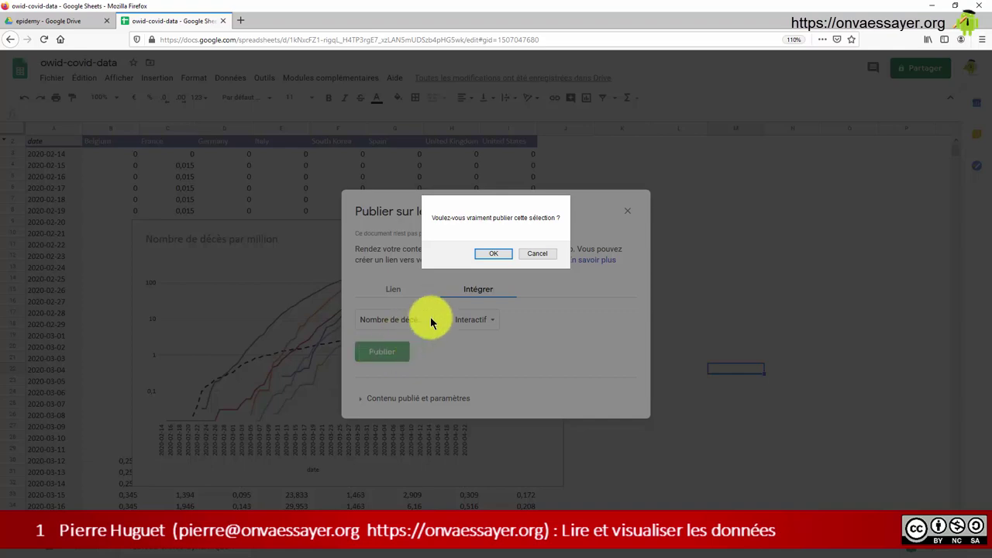
{"action": "left_click", "coordinate": [498, 255]}
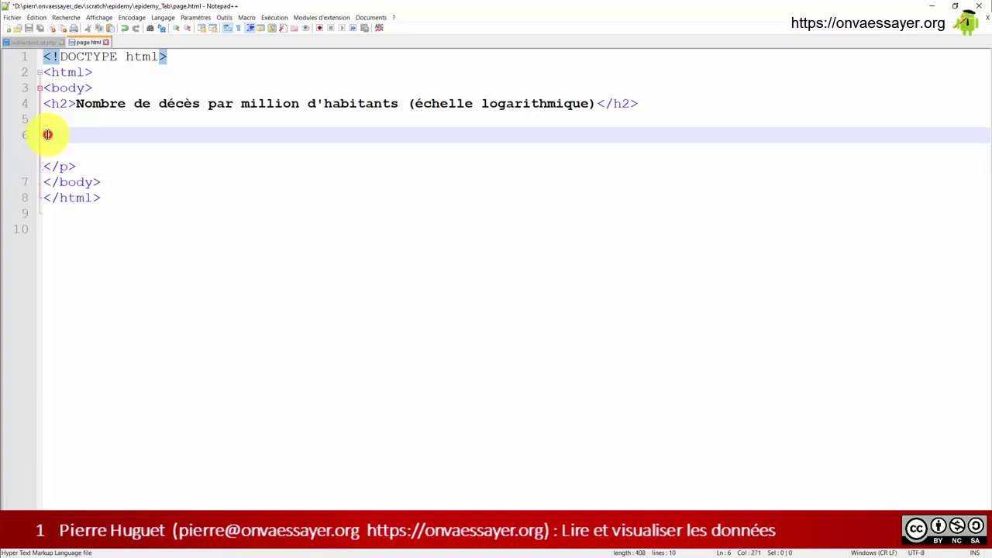
Step: Paste the chart's iframe code onto line 6 of page.html and save the file
{"action": "key", "text": "ctrl+v"}
{"action": "left_click", "coordinate": [169, 166]}
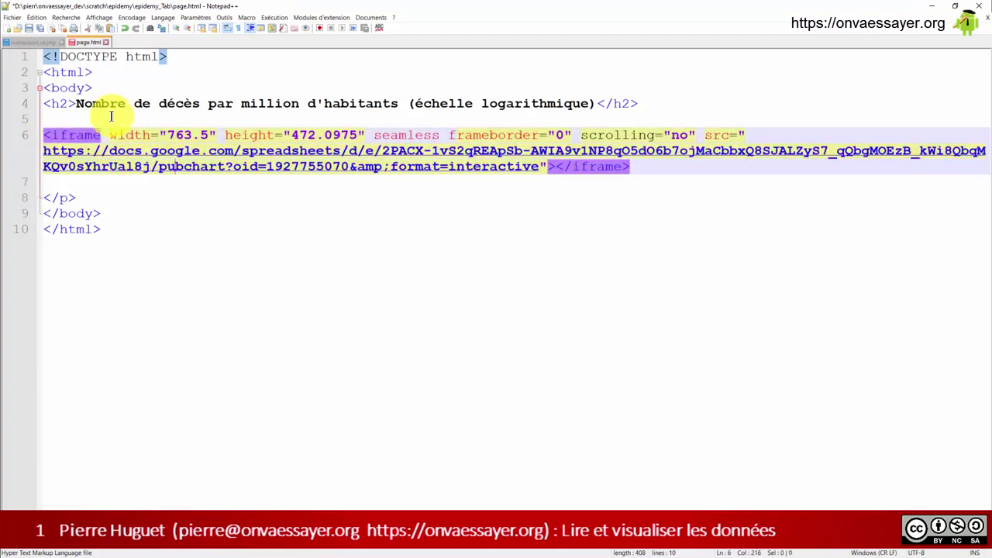
{"action": "left_click", "coordinate": [29, 29]}
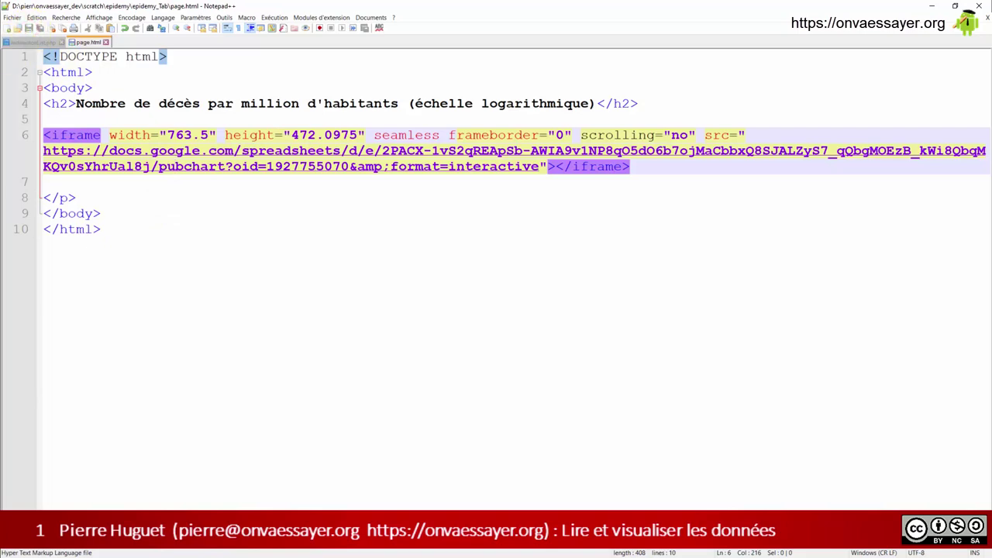
{"action": "key", "text": "alt+Tab"}
Step: Reload the page.html tab in Firefox
{"action": "left_click", "coordinate": [287, 21]}
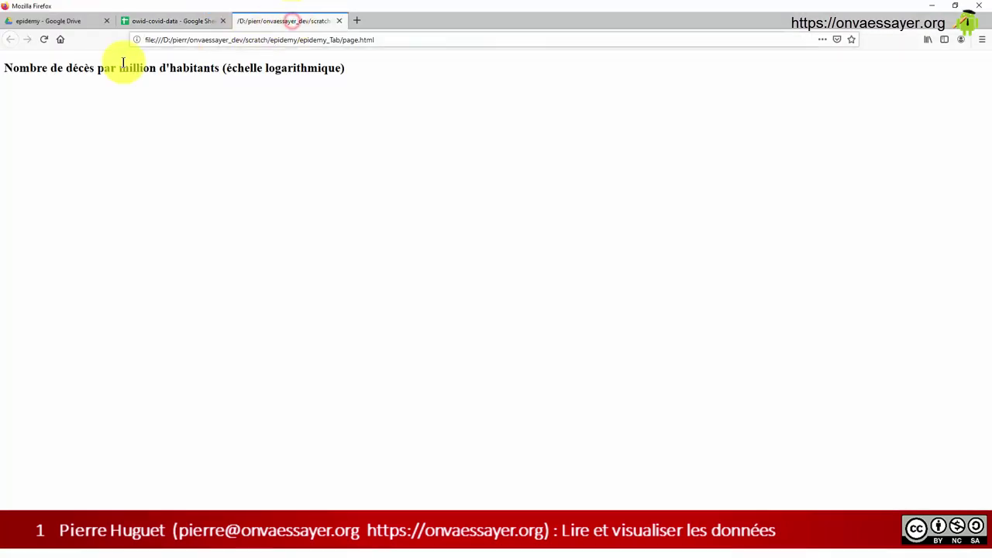
{"action": "left_click", "coordinate": [42, 40]}
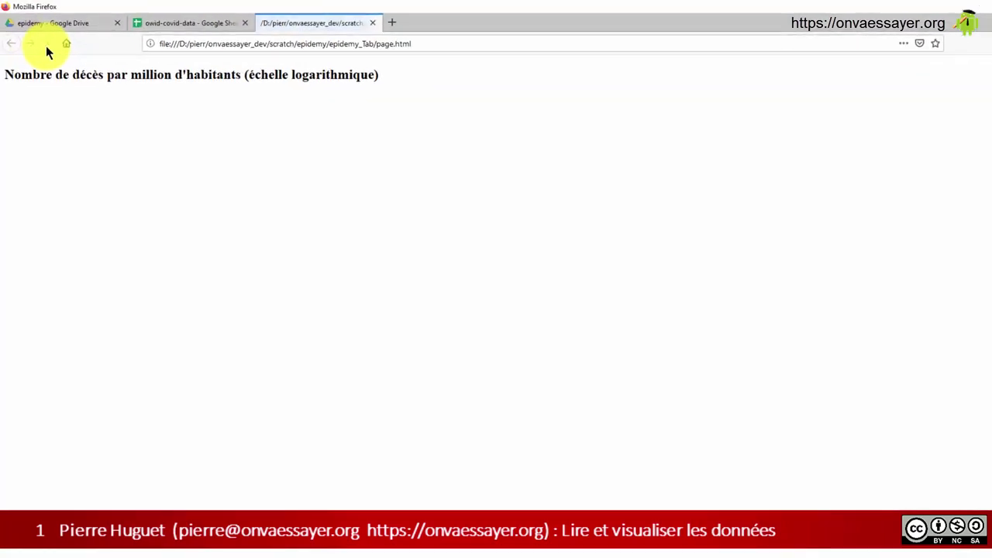